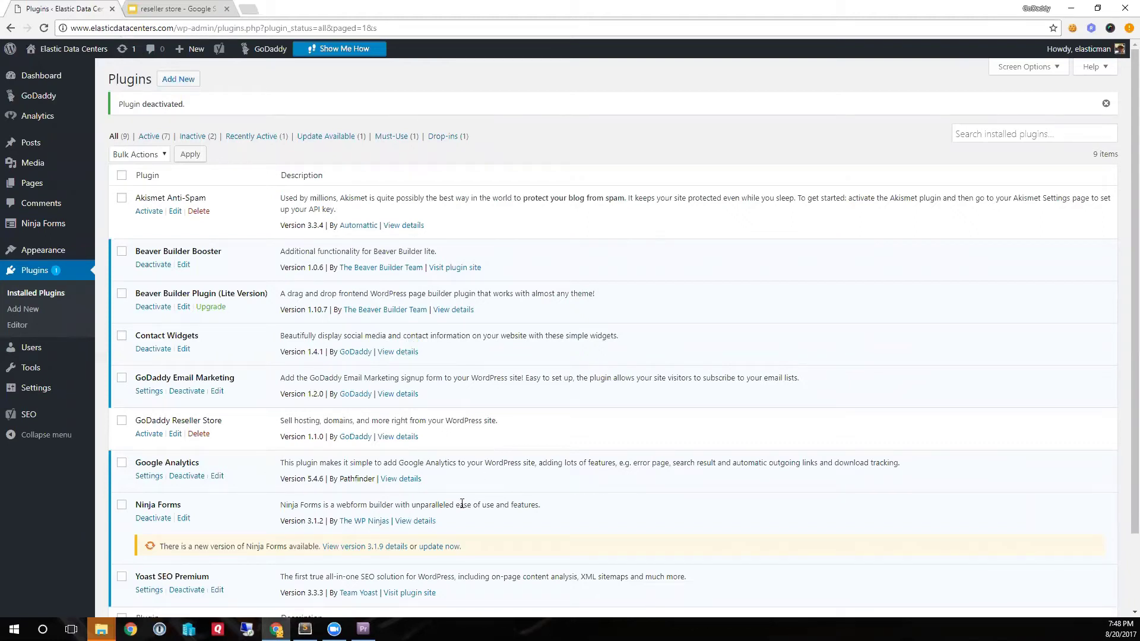
Step: Activate the GoDaddy Reseller Store plugin and start its store setup login
click(149, 434)
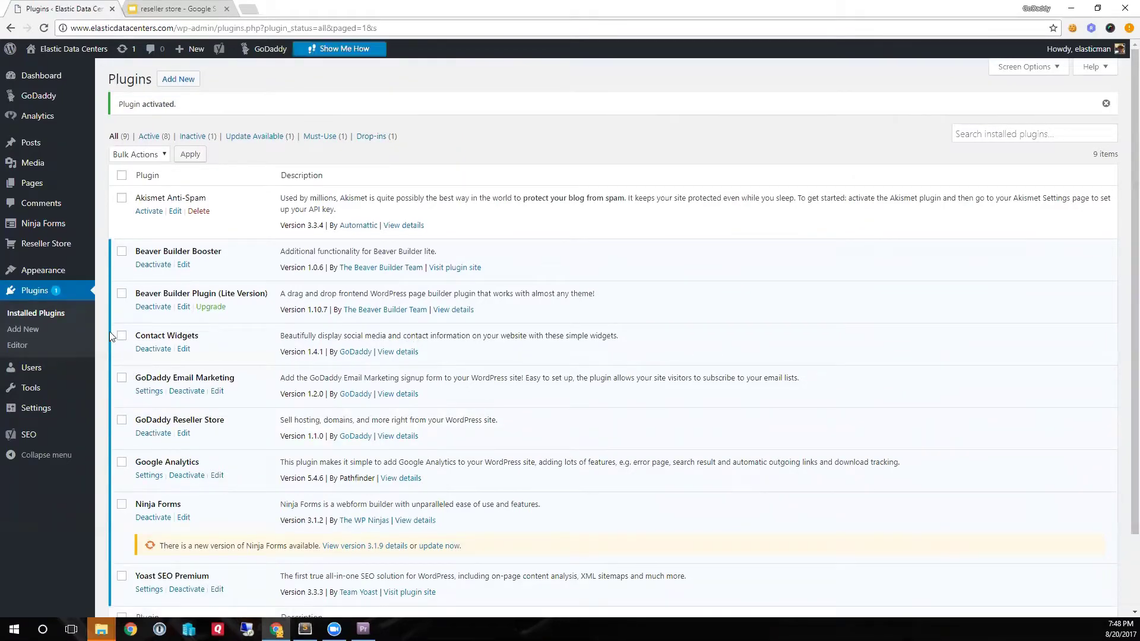
click(46, 243)
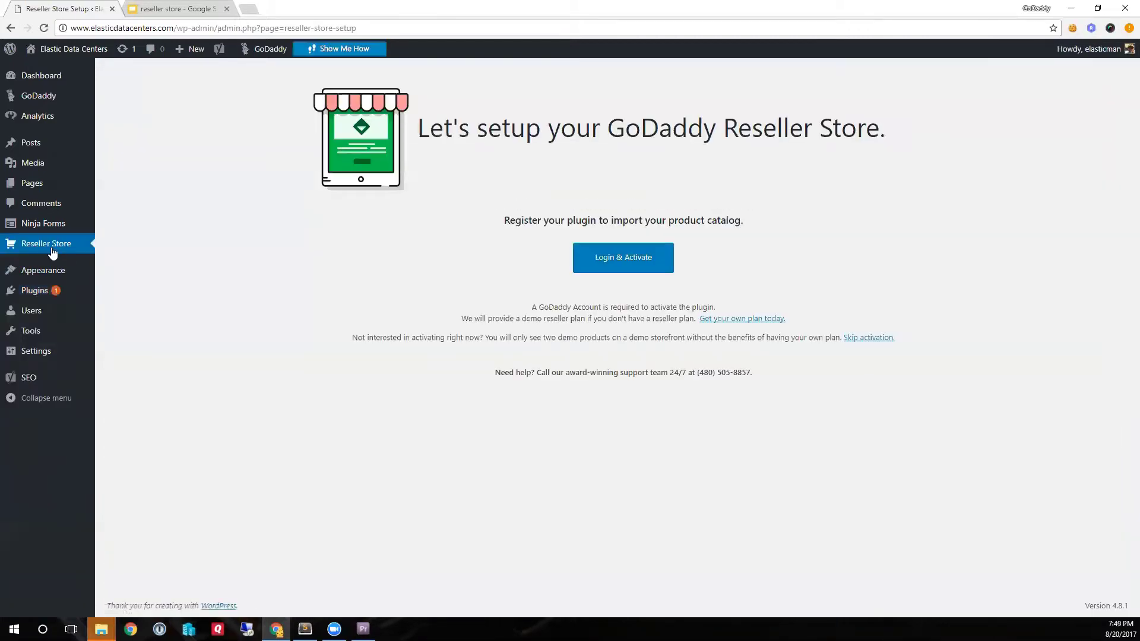
click(643, 267)
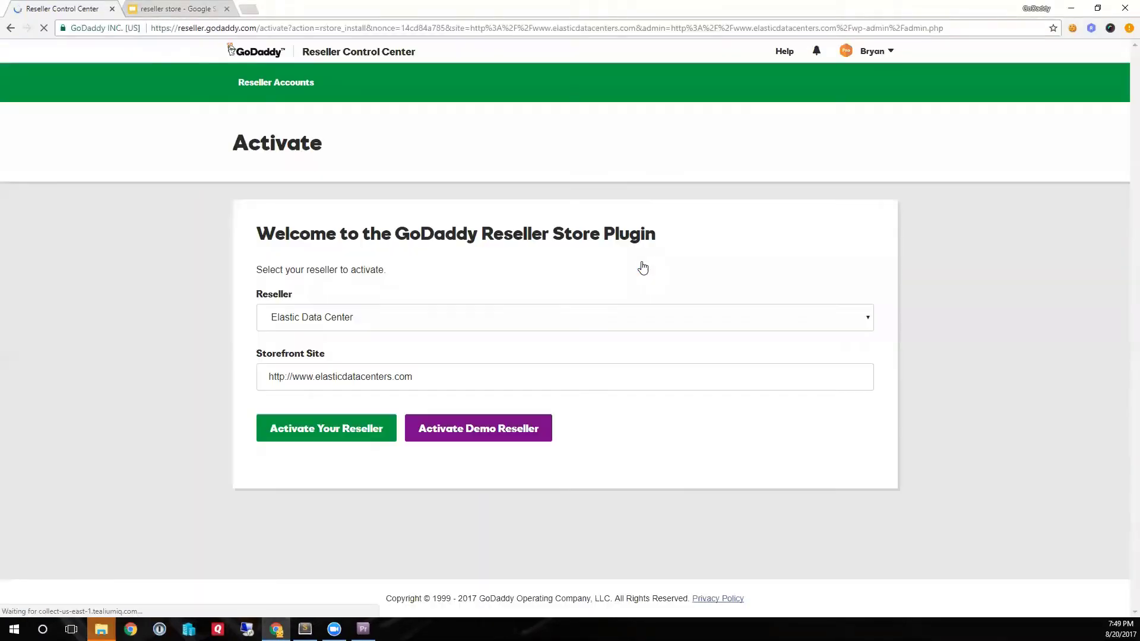
Step: Activate the Elastic Data Center reseller for the storefront site to import its products
click(317, 431)
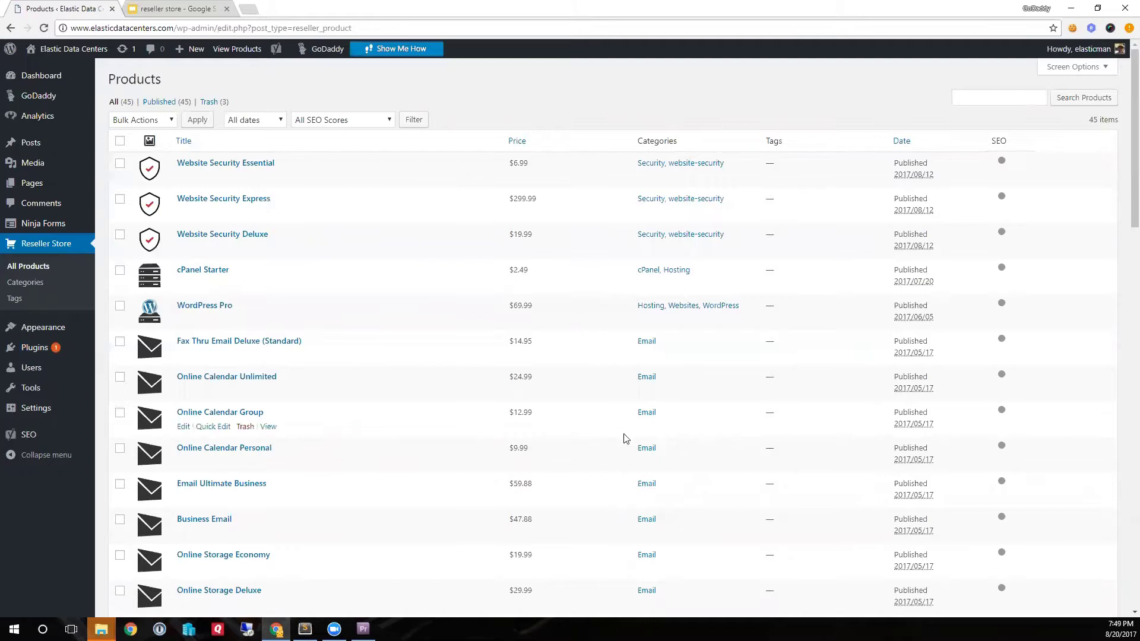
scroll(625, 451, down, 4)
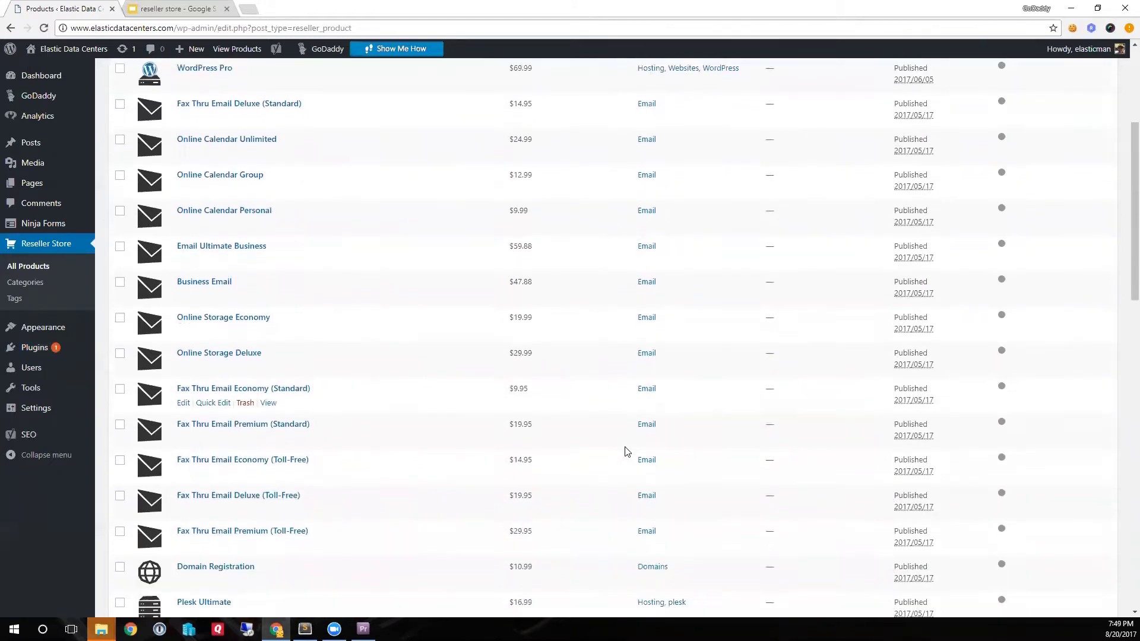
scroll(625, 451, down, 6)
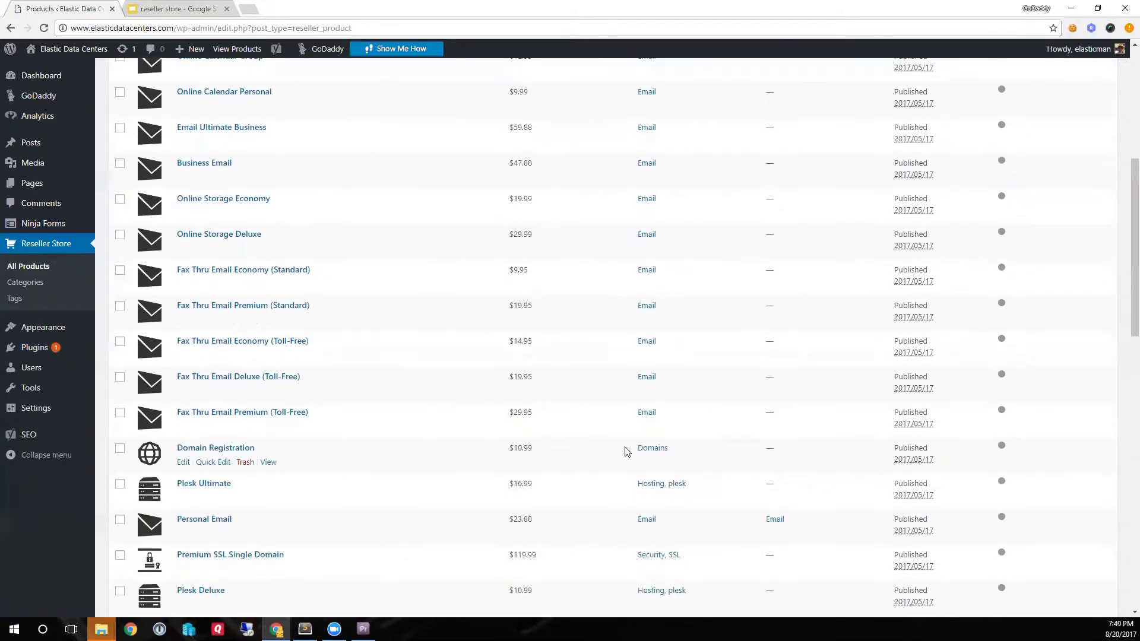
scroll(628, 452, down, 2)
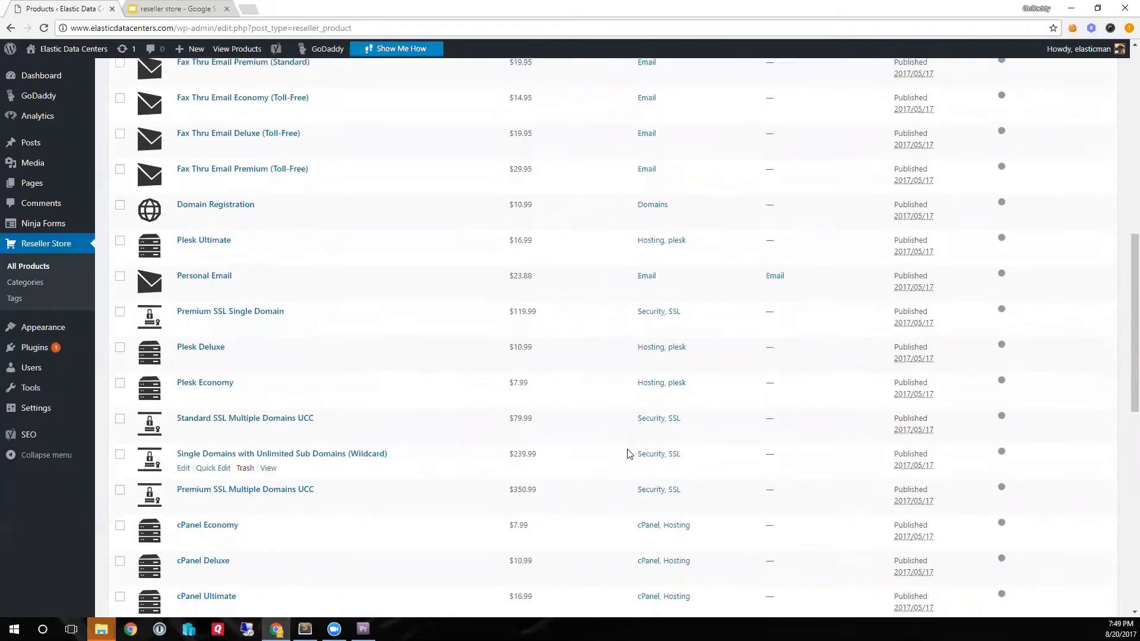
scroll(556, 432, down, 4)
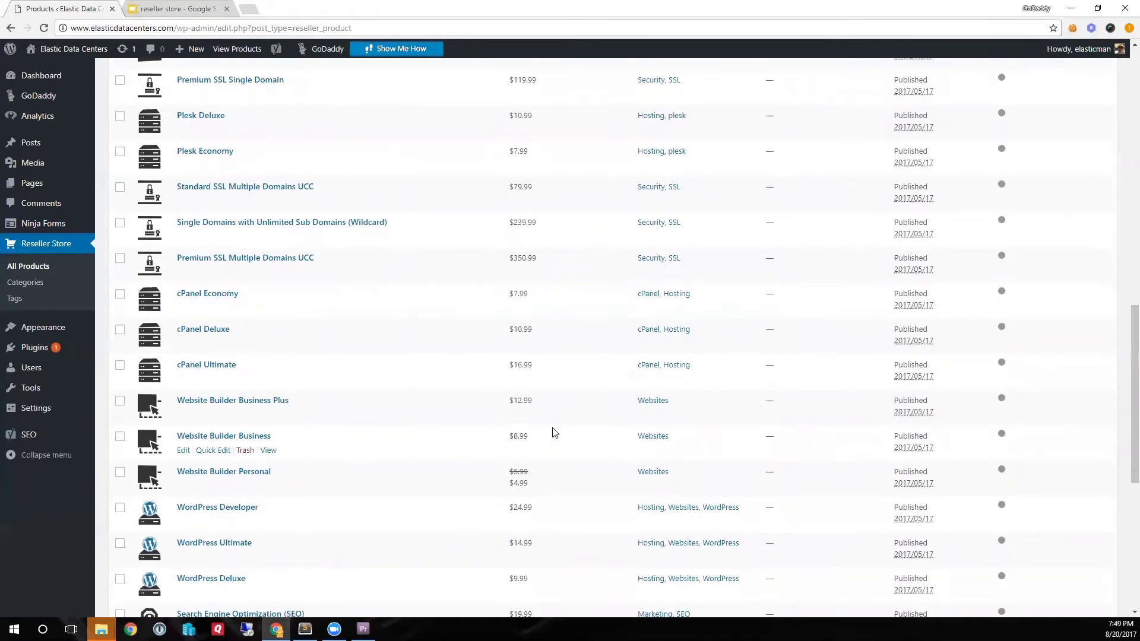
scroll(553, 432, down, 4)
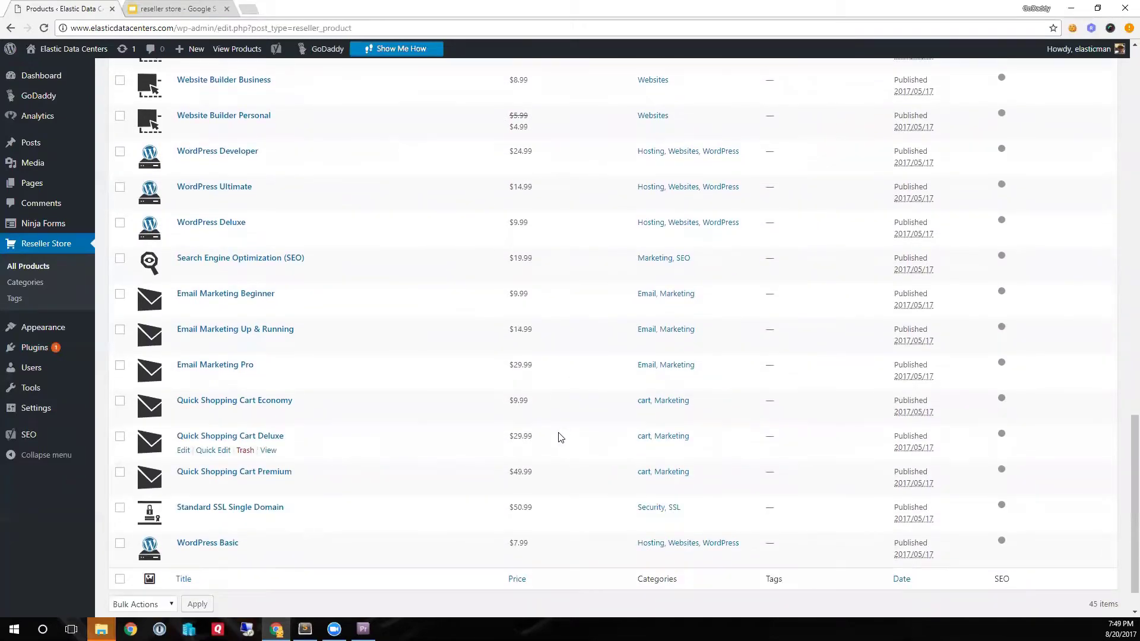
scroll(558, 438, up, 2)
scroll(557, 438, up, 6)
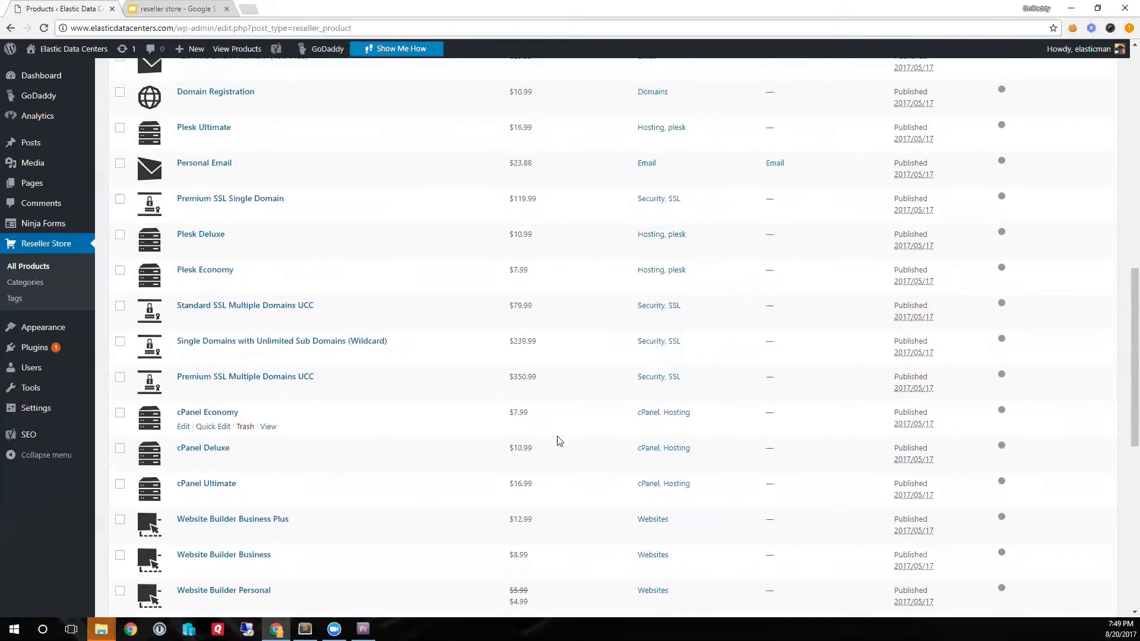
scroll(557, 441, up, 4)
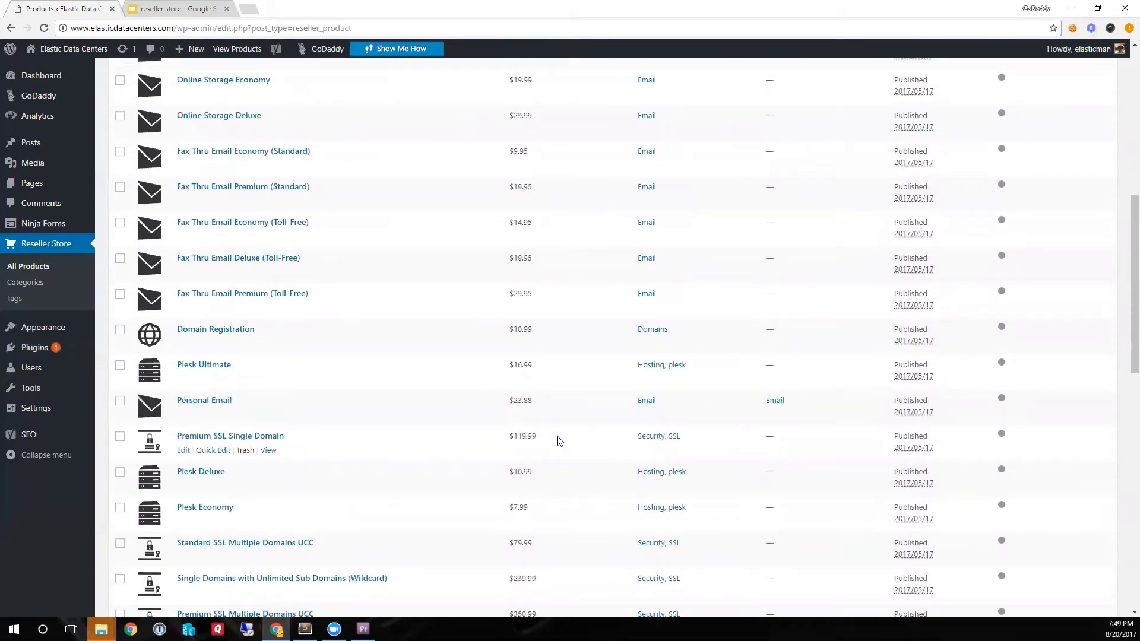
scroll(558, 441, up, 6)
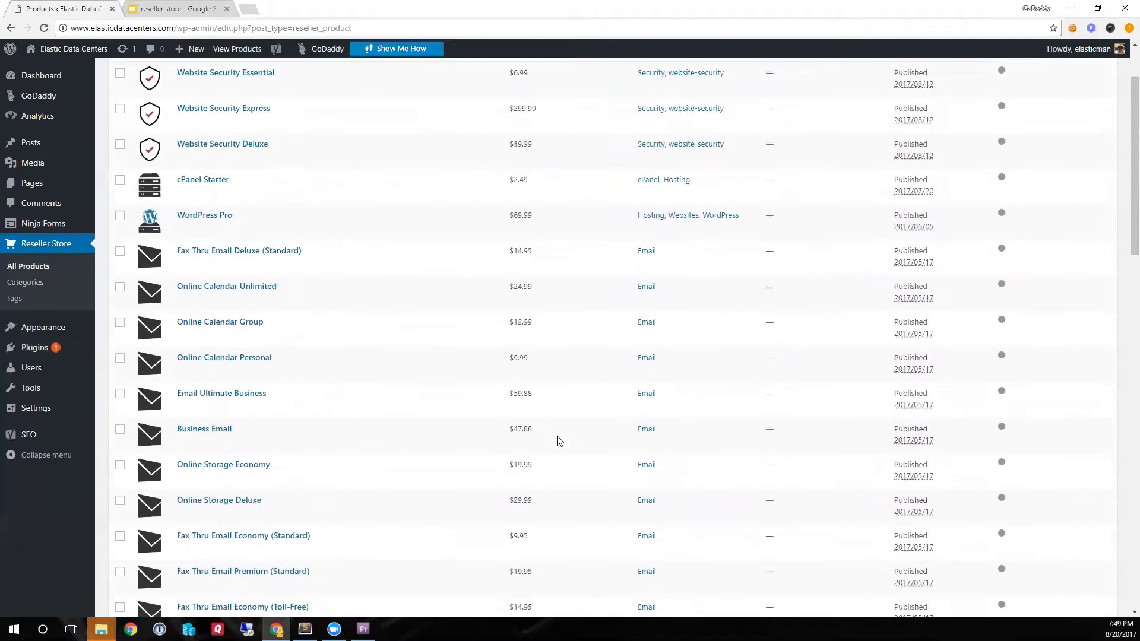
scroll(558, 440, up, 2)
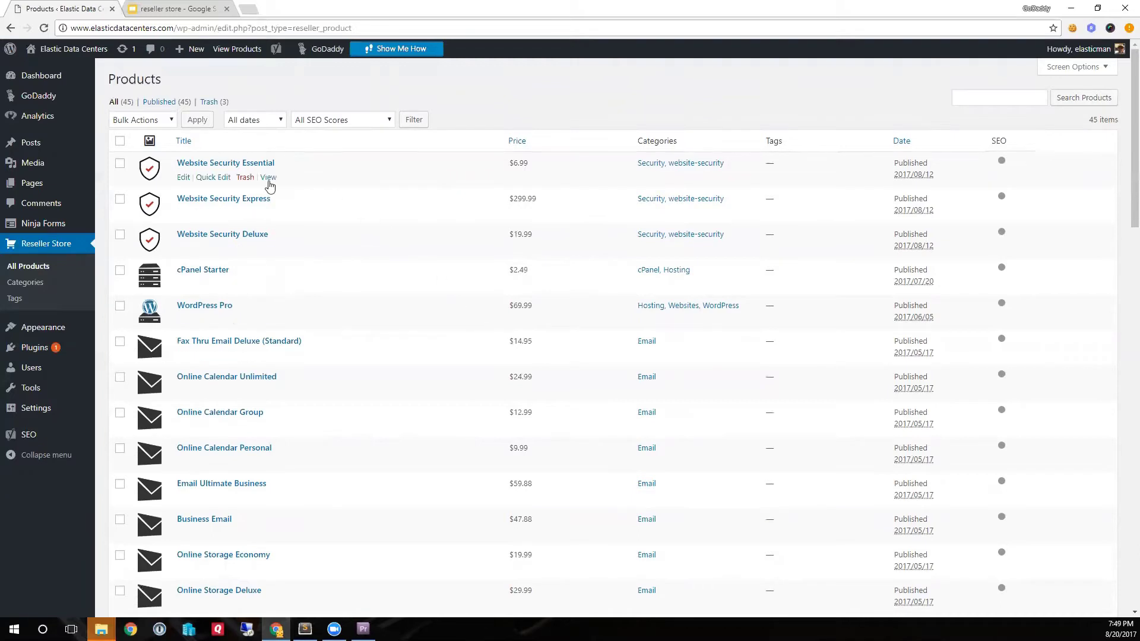
Step: Add Website Security Essential to the cart and review the $90.55, 12-month order
click(267, 178)
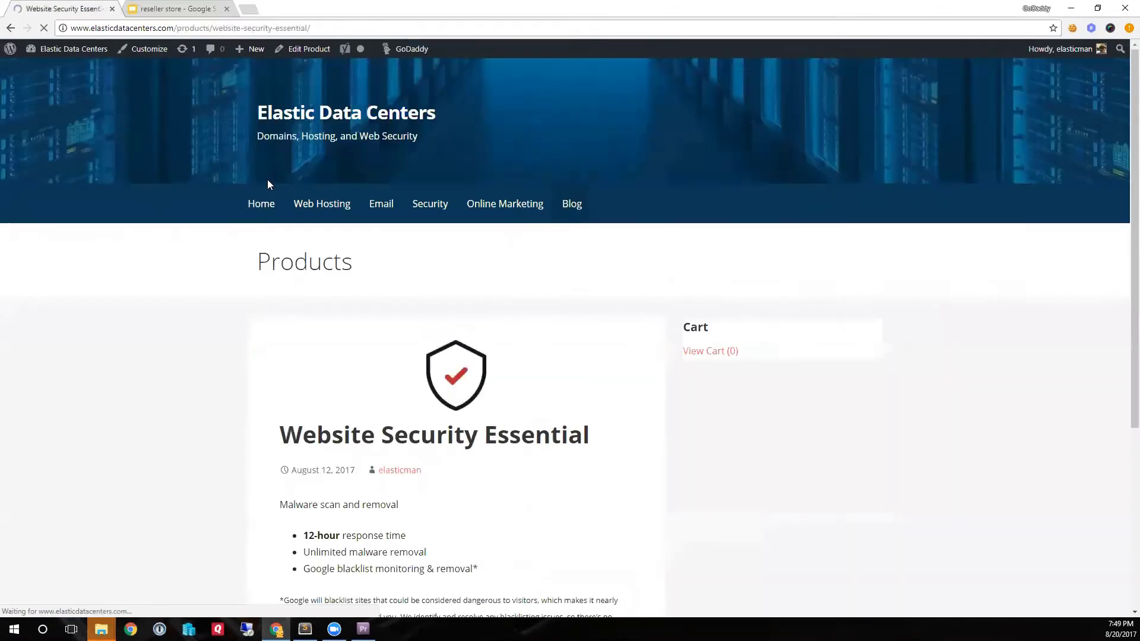
scroll(691, 402, down, 4)
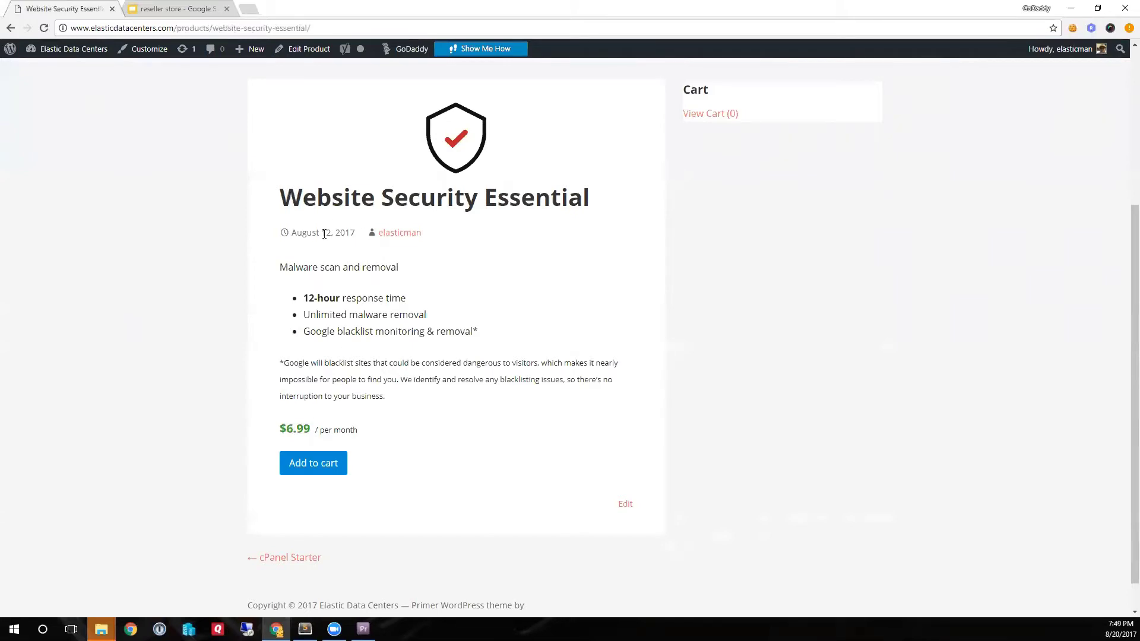
click(321, 470)
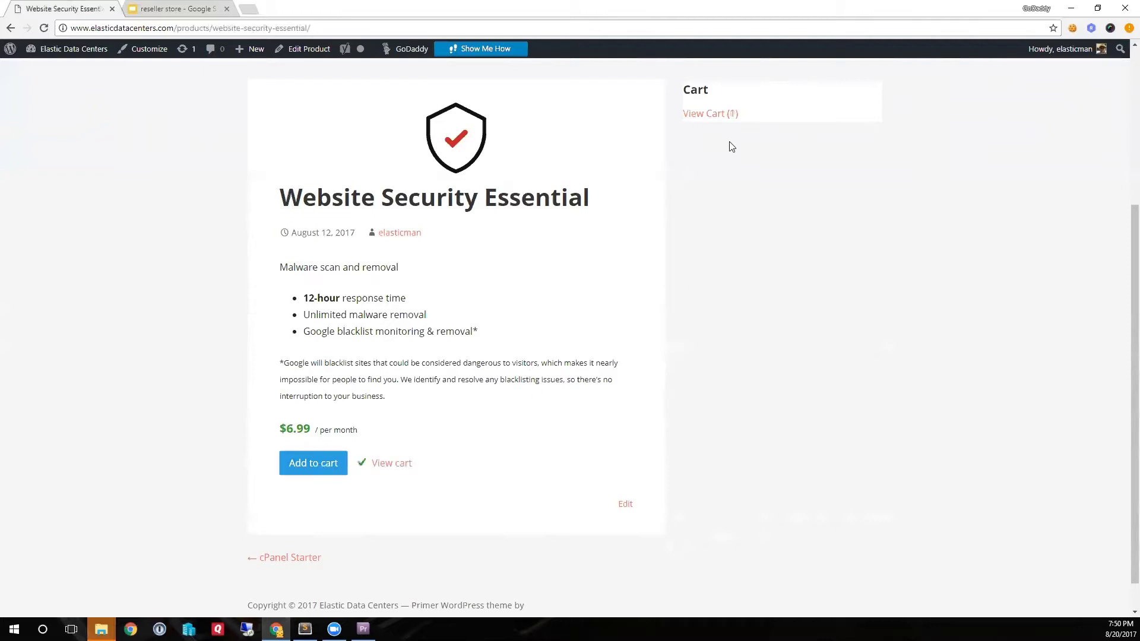
click(707, 116)
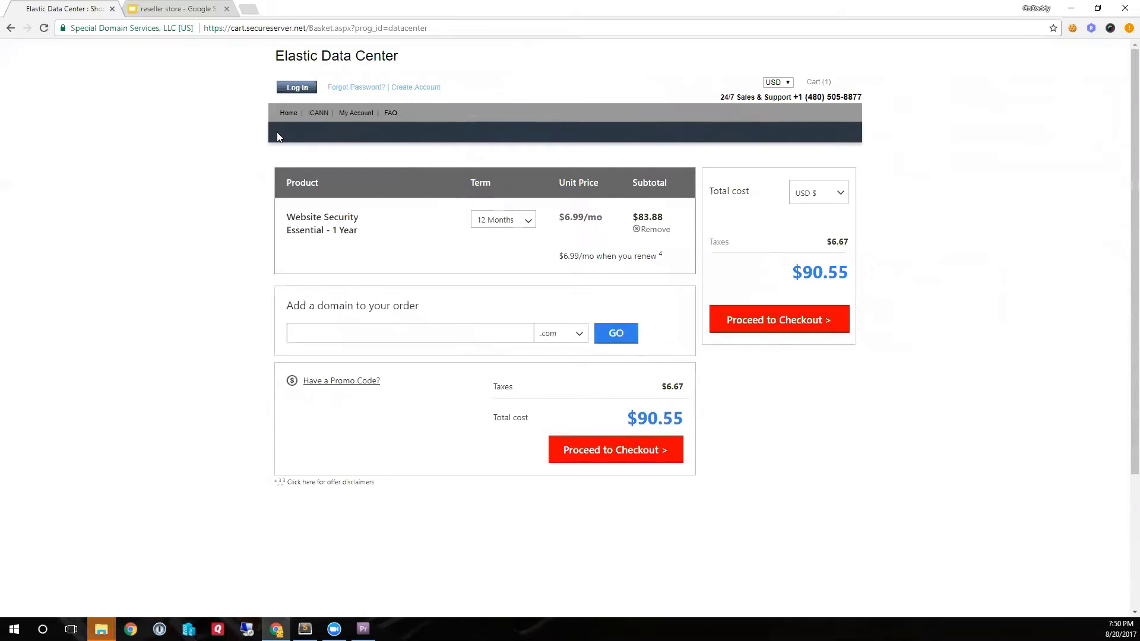
Step: Place a Reseller Domain Search widget titled 'Domain Search' below the home page's domain text
click(308, 60)
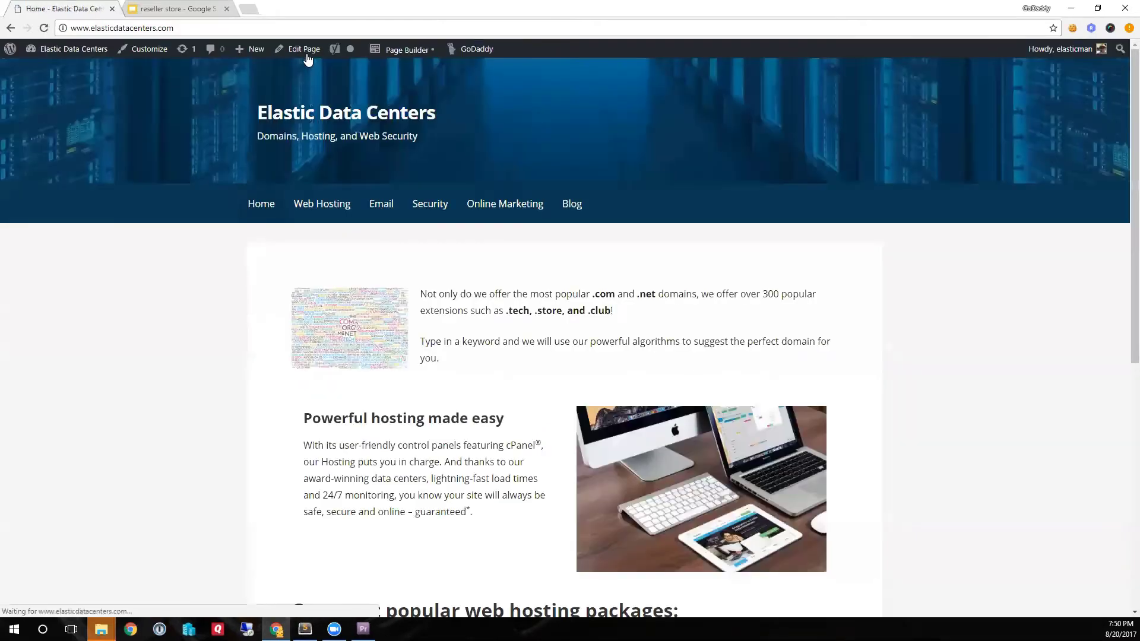
mouse_move(323, 205)
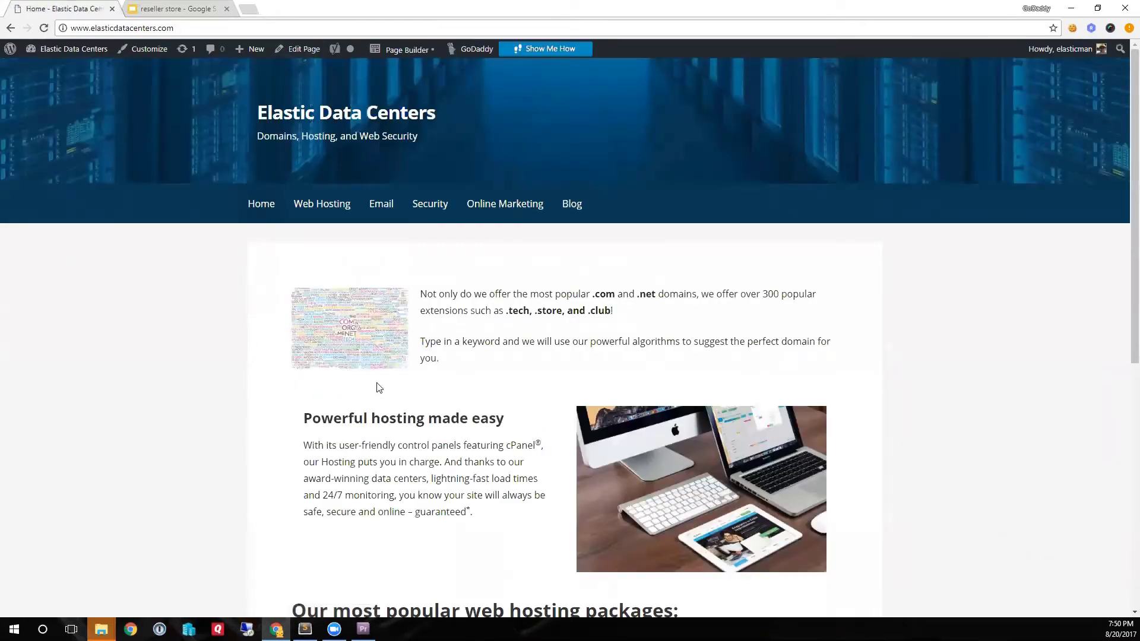
click(419, 51)
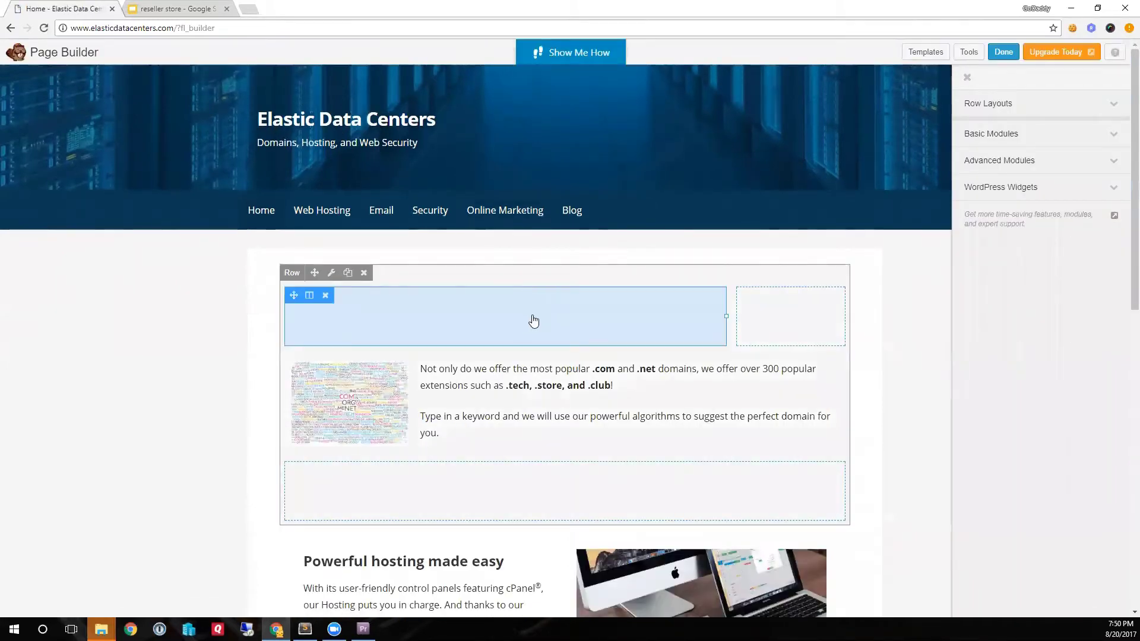
click(994, 194)
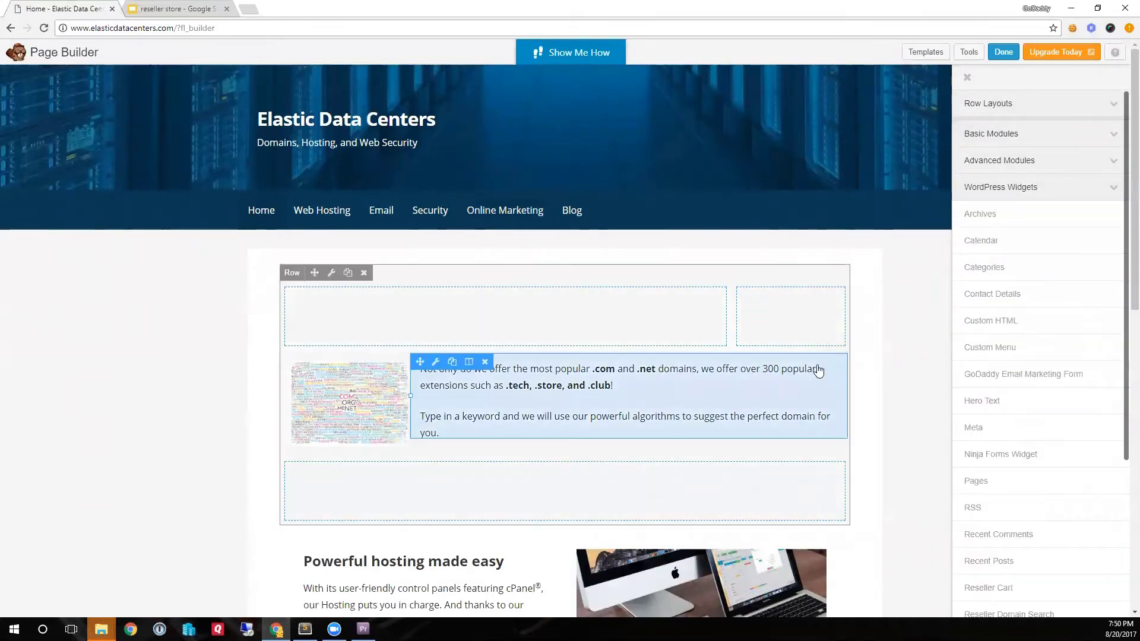
scroll(817, 369, down, 1)
scroll(1039, 330, down, 1)
scroll(1038, 331, down, 3)
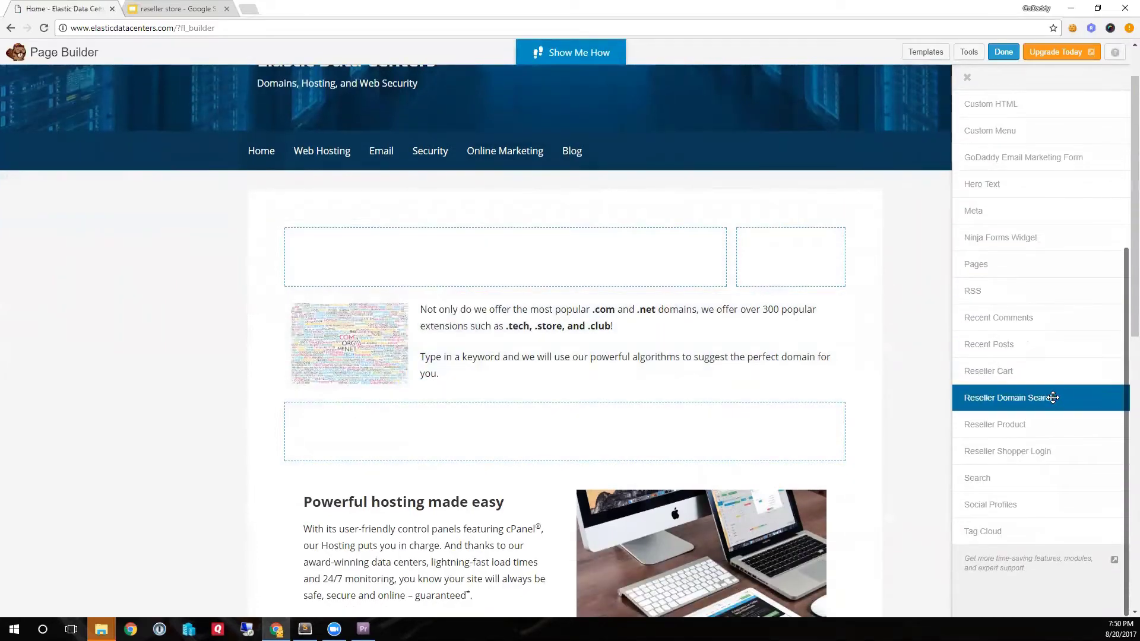
drag(1054, 399, 552, 527)
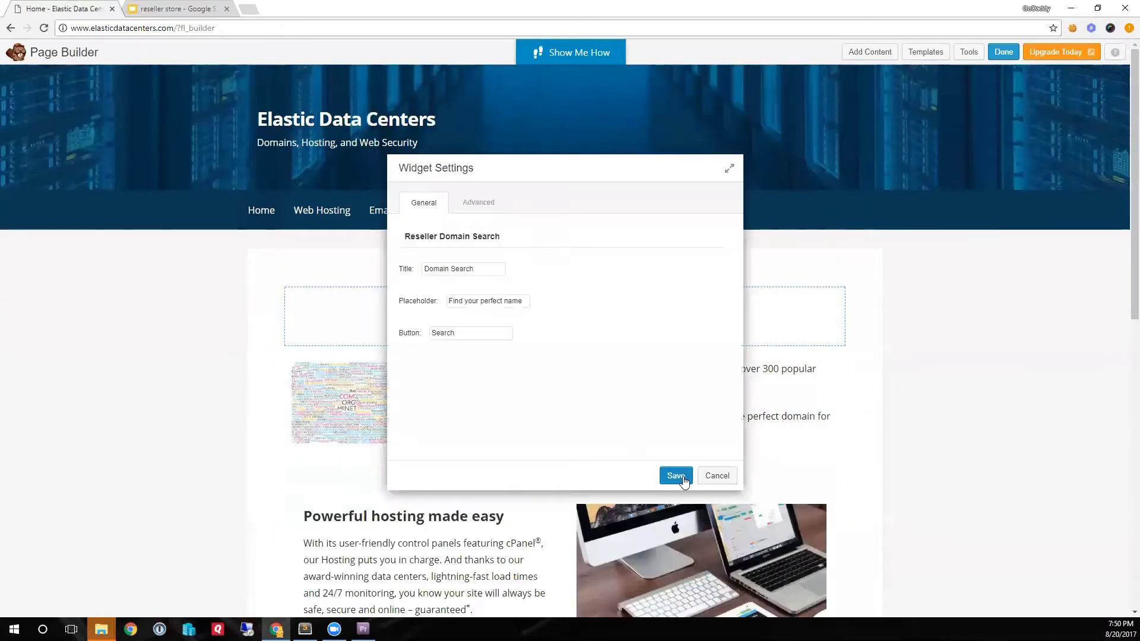
click(682, 475)
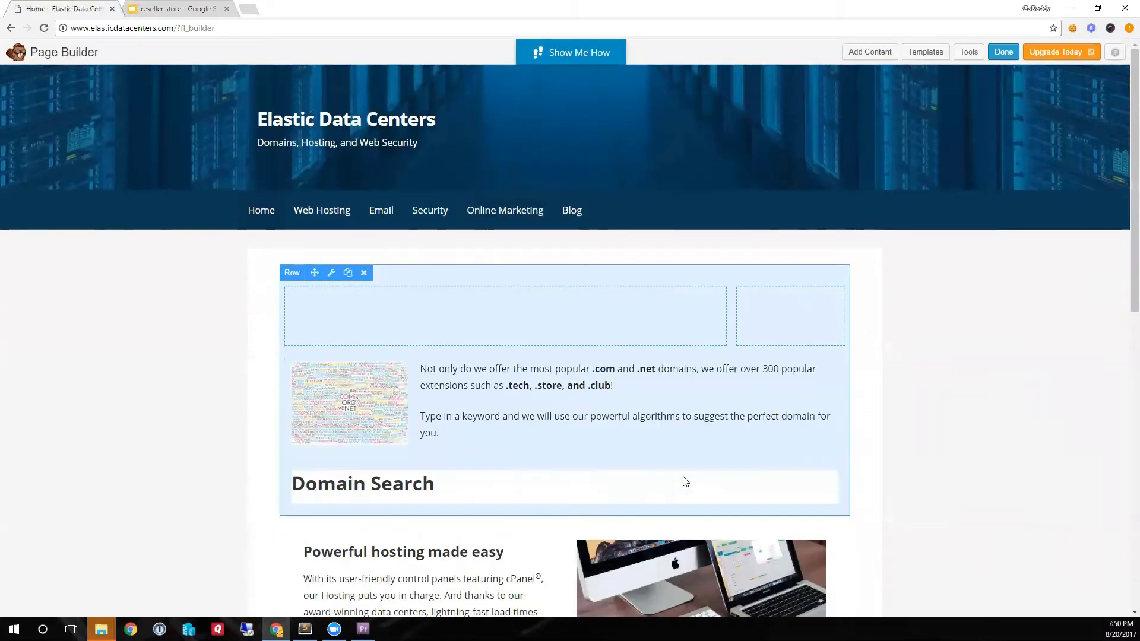
Step: Place a Reseller Shopper Login widget in the top row and save it
click(871, 52)
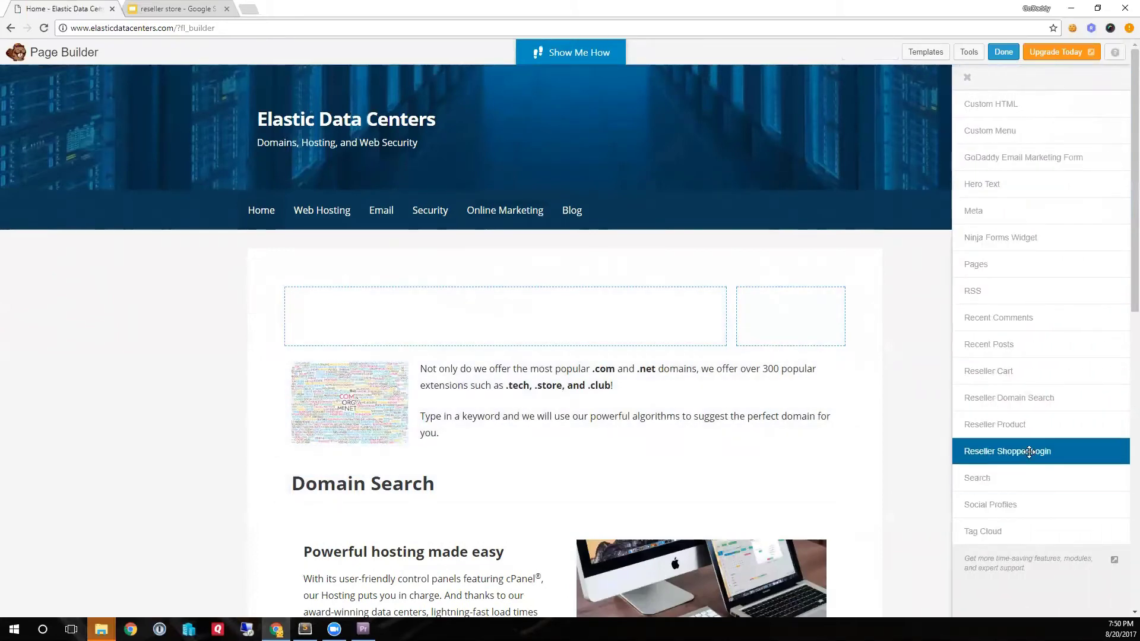
drag(1033, 451, 587, 325)
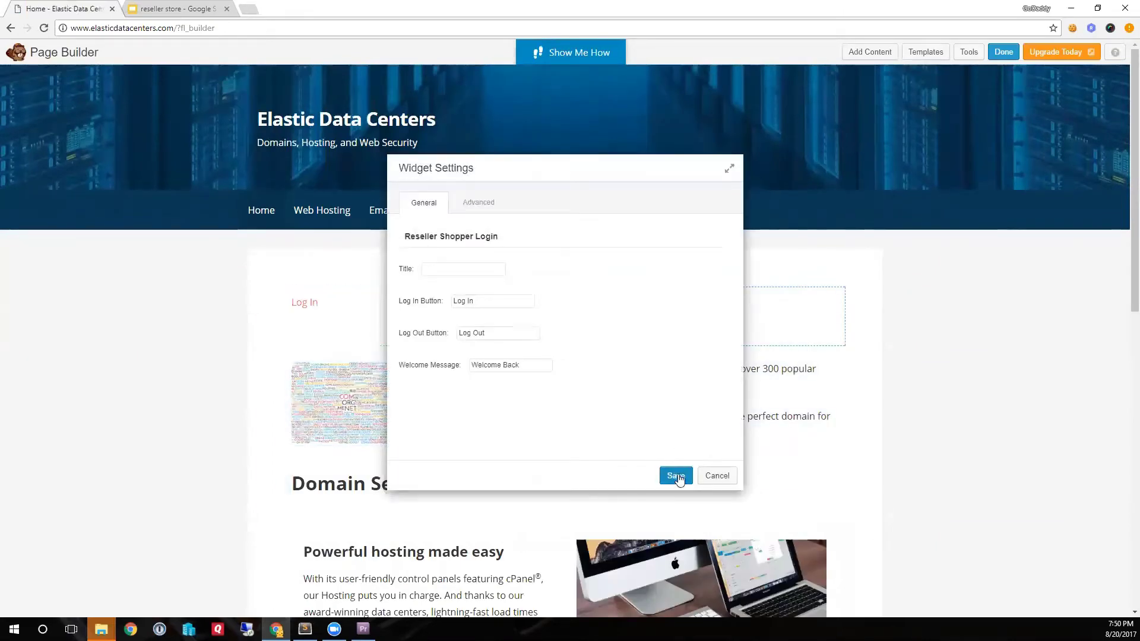
click(675, 475)
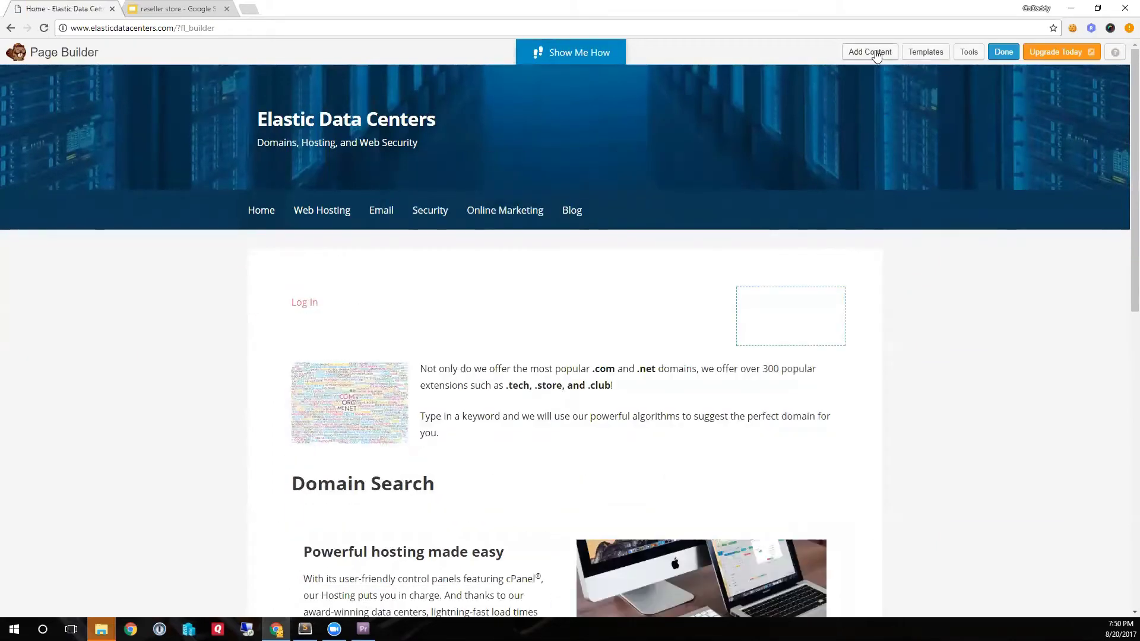
Step: Put a Reseller Cart widget showing View Cart (0) in the empty top-right box
click(874, 53)
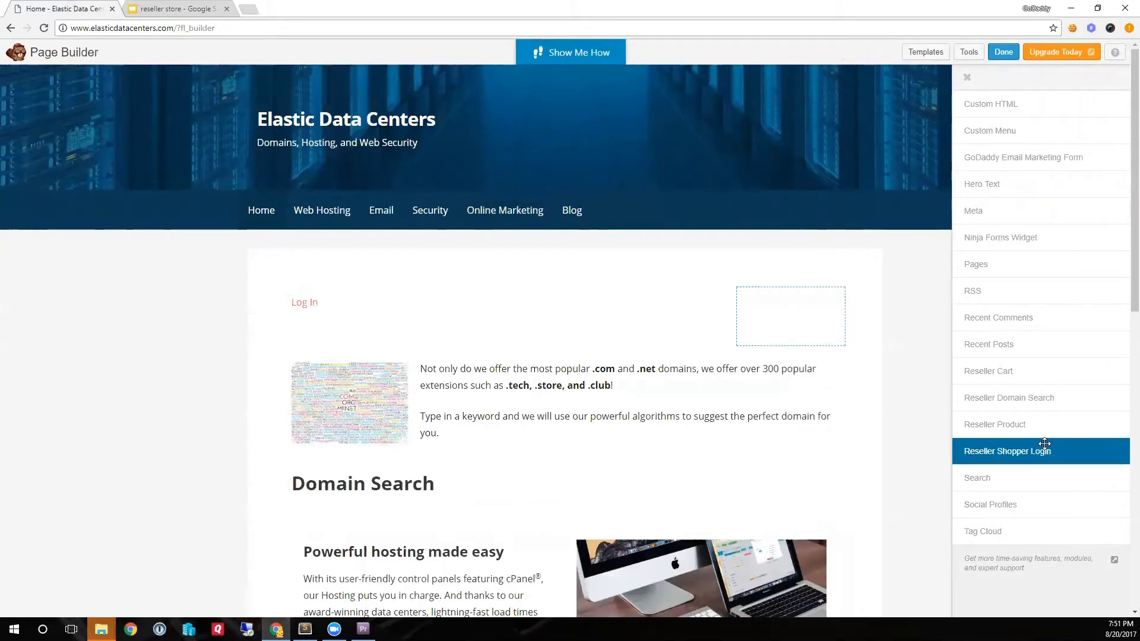
drag(1040, 369, 781, 327)
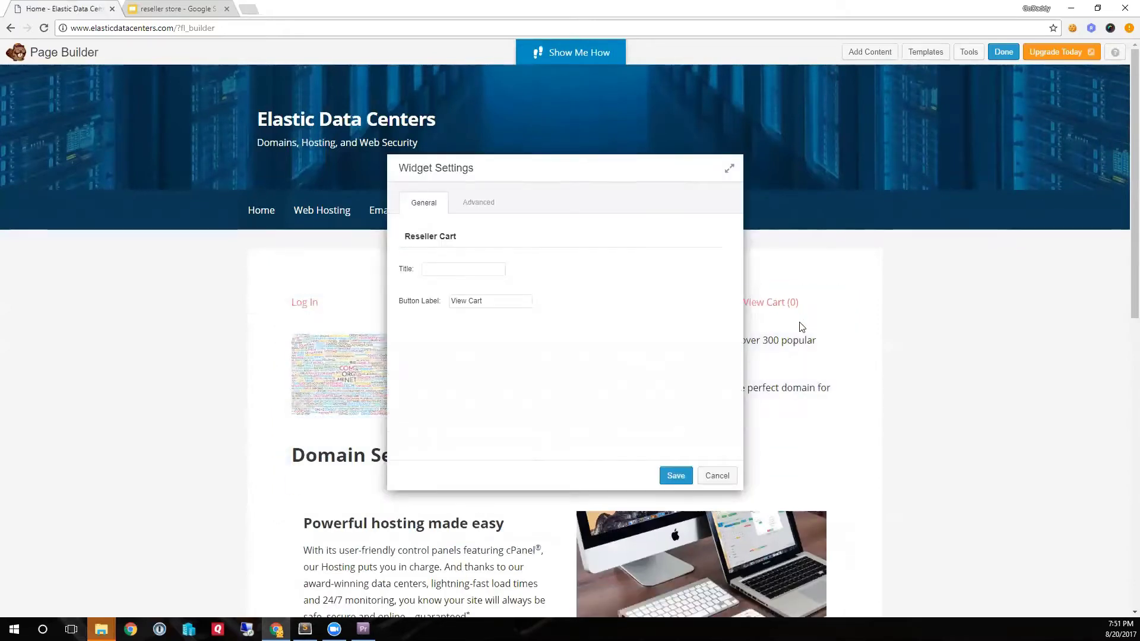
click(674, 476)
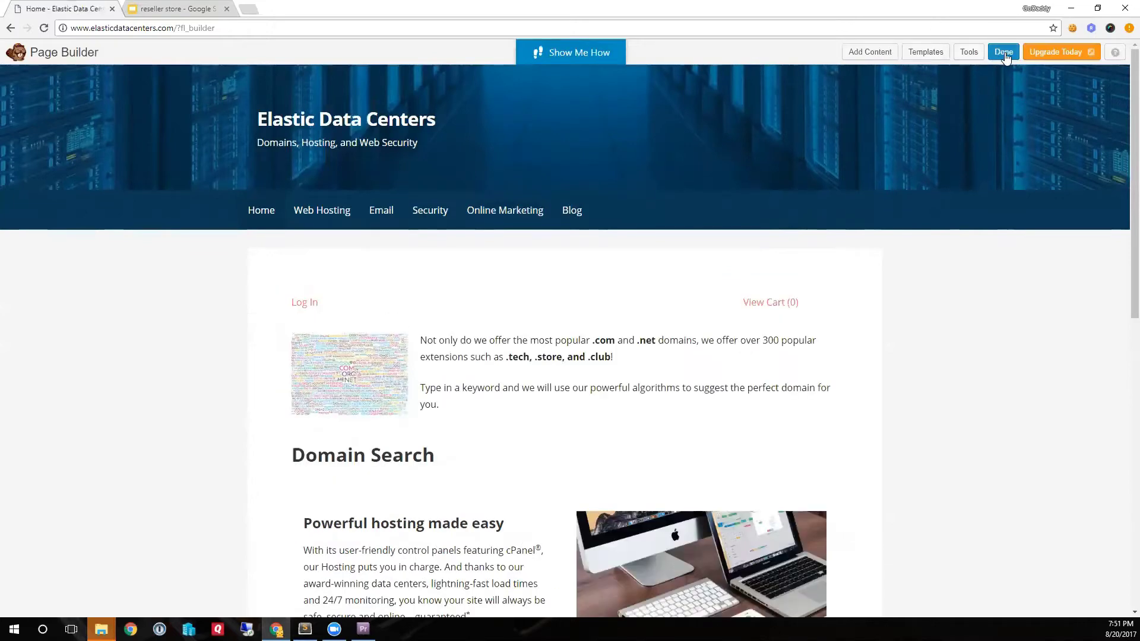
click(1003, 53)
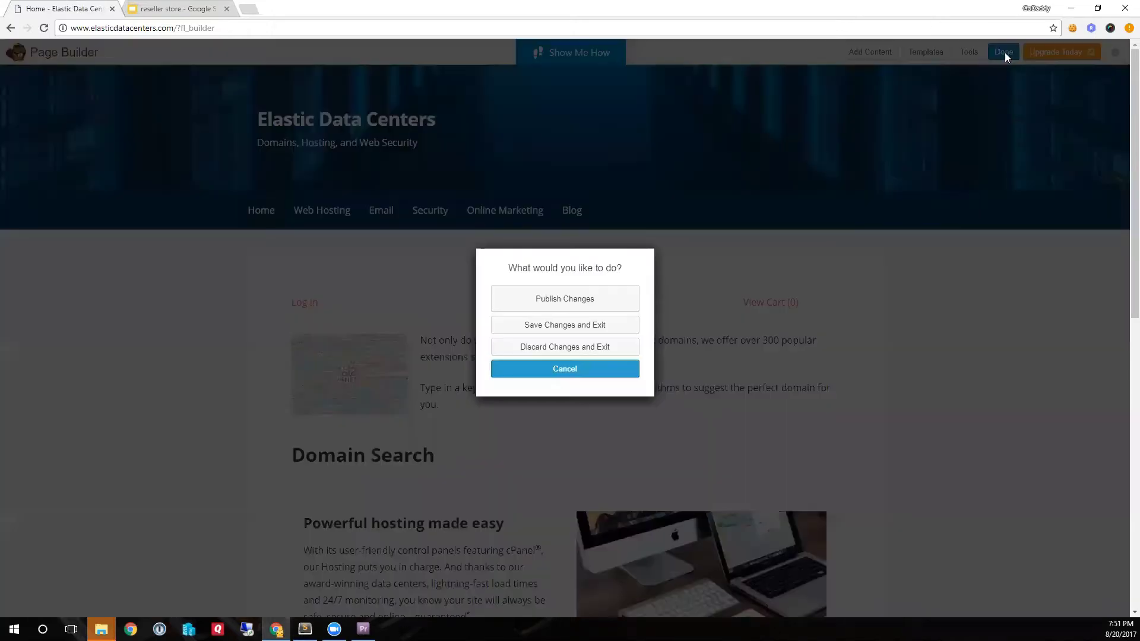
Step: Publish the changes and check the live home page's Log In, cart and domain search
click(568, 302)
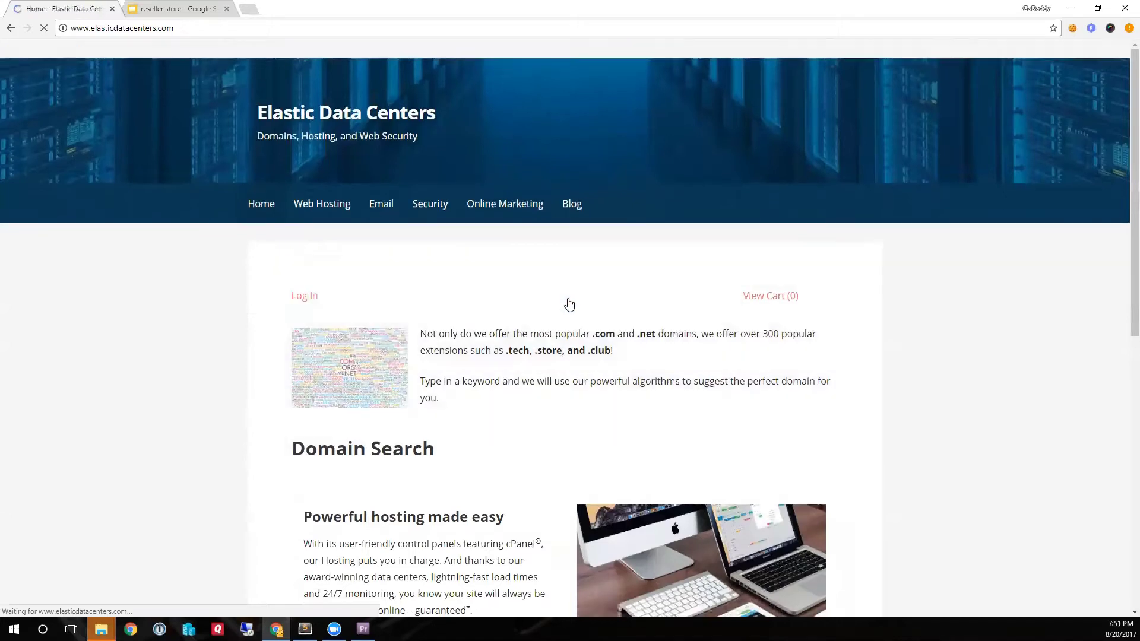
scroll(578, 353, down, 2)
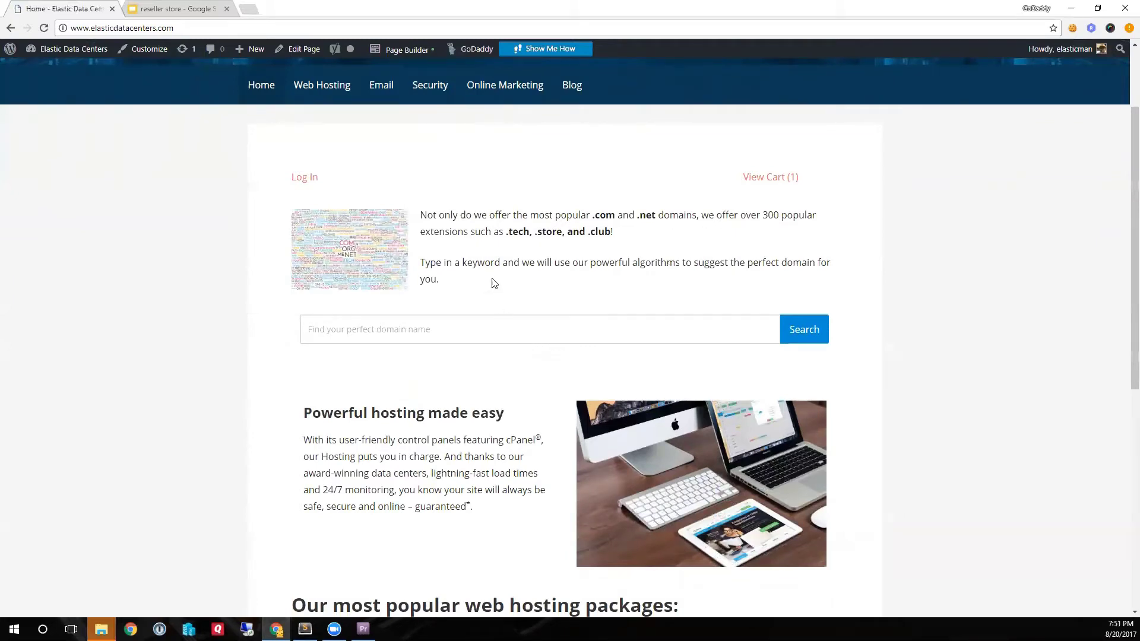
Step: Search domains for 'a great business idea' and add agreatbusinessidea.com to the cart
click(496, 332)
text(a)
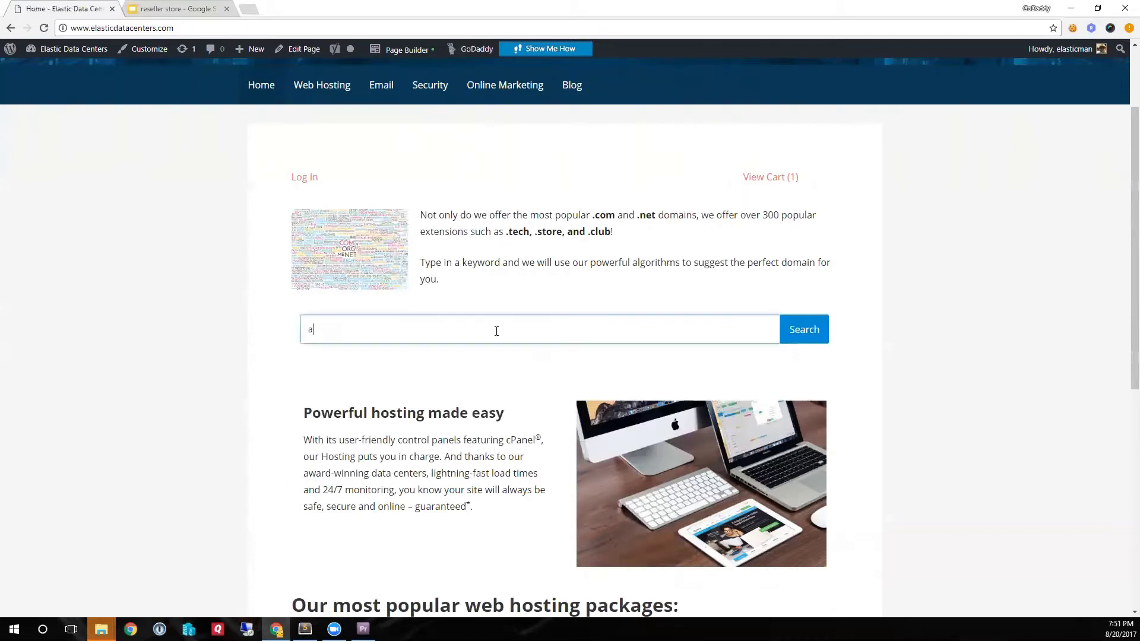
text( grea b)
key(BackSpace)
key(BackSpace)
text(t)
key(Return)
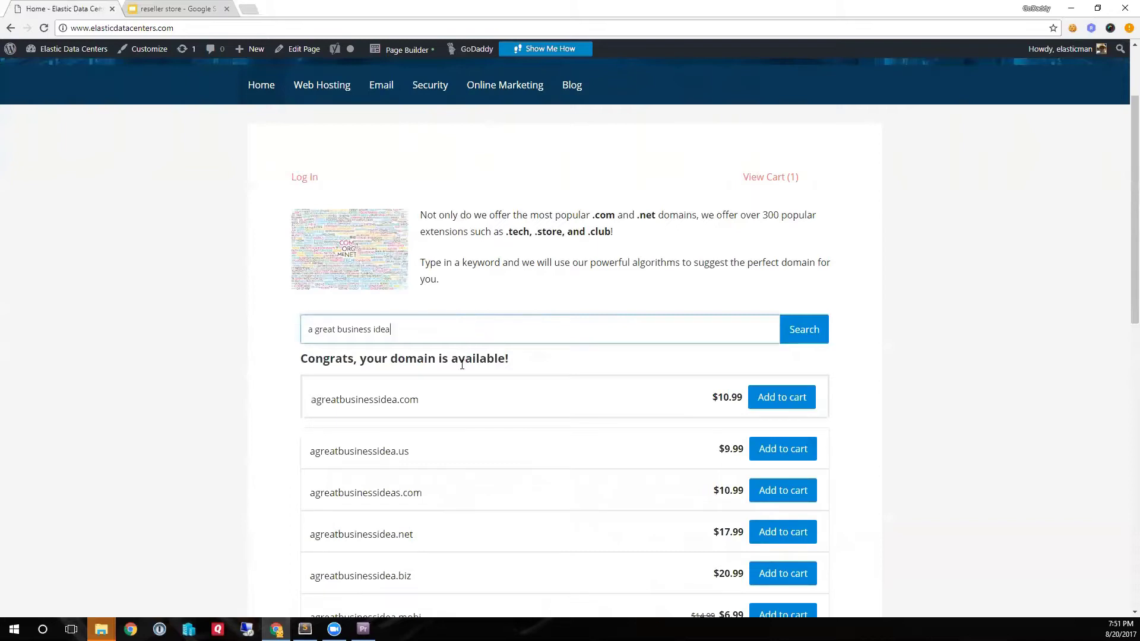
click(796, 399)
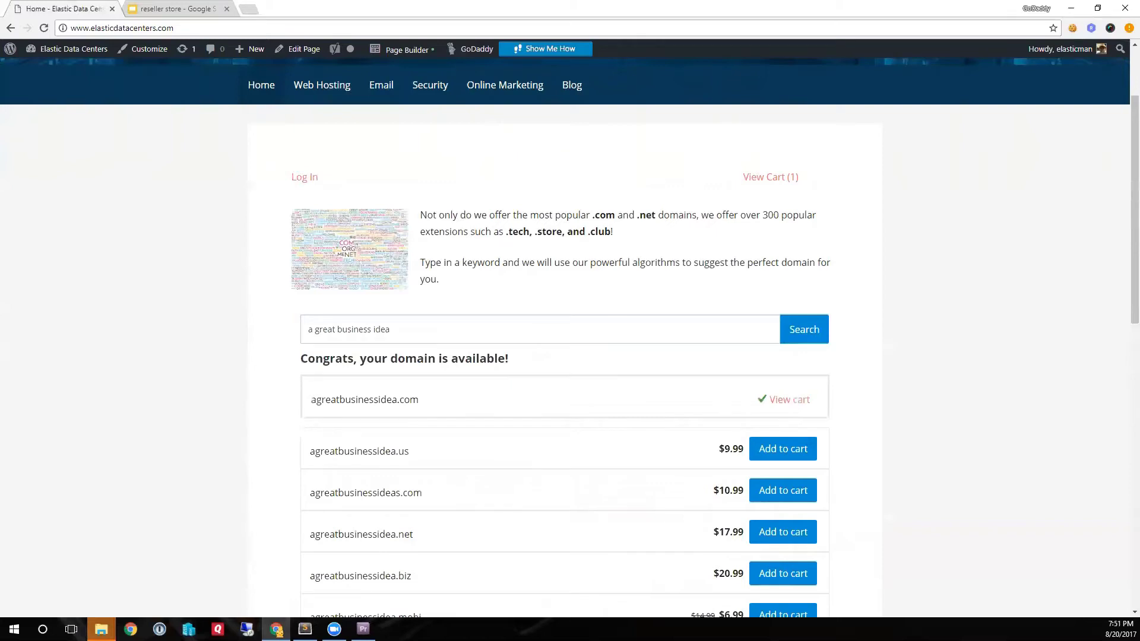
click(789, 400)
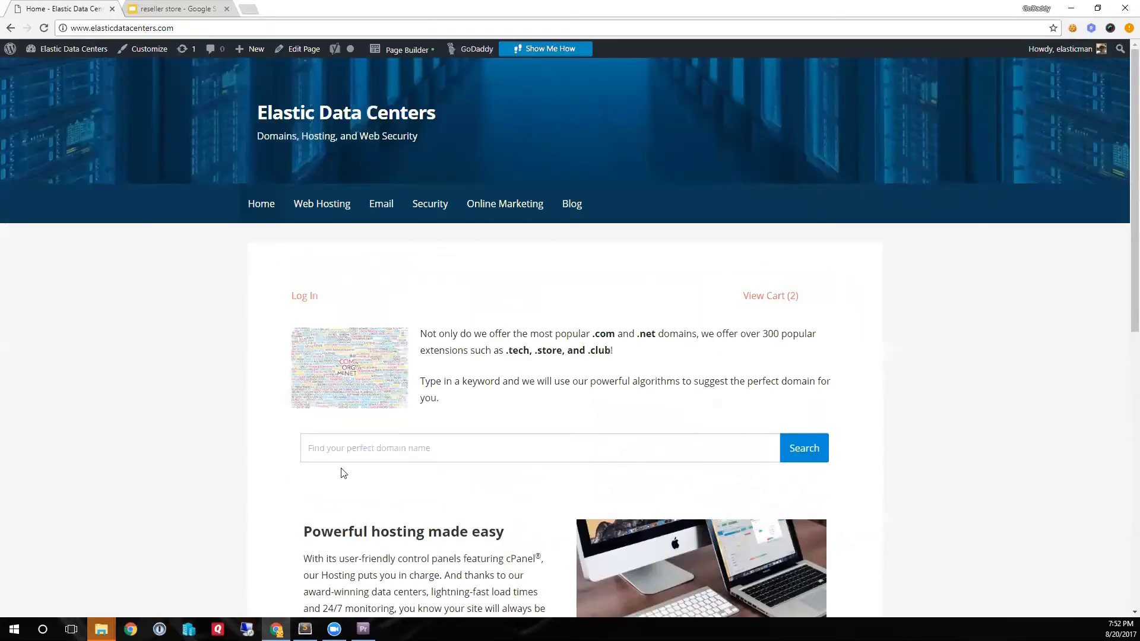
Step: Reopen the home page in Beaver Builder with WordPress Widgets listed, at the hosting packages row
click(405, 51)
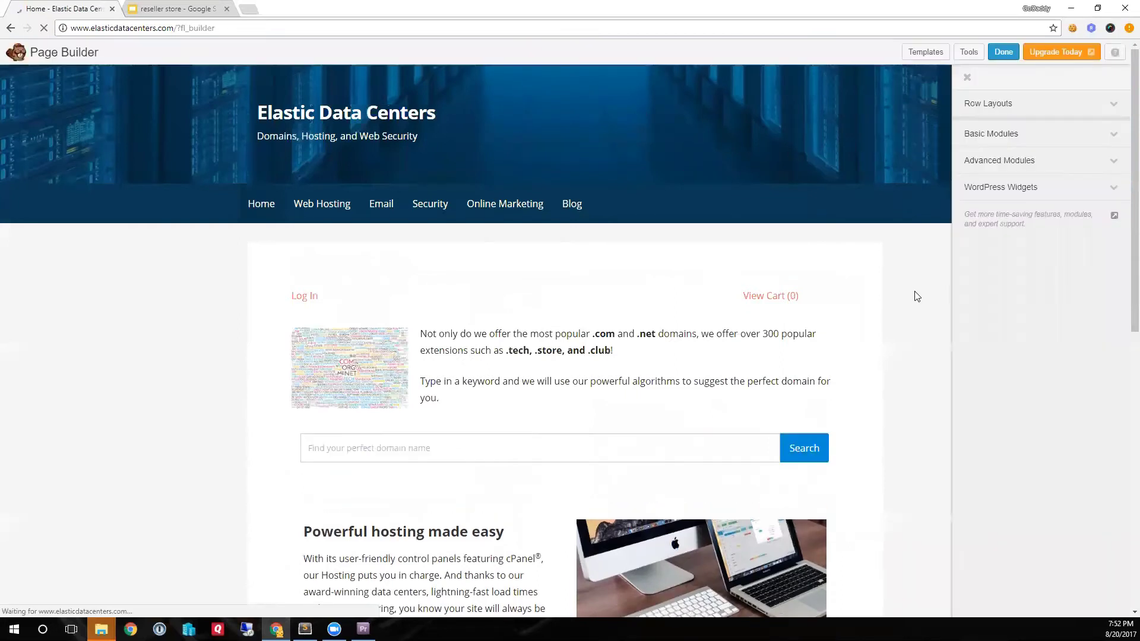
click(1009, 187)
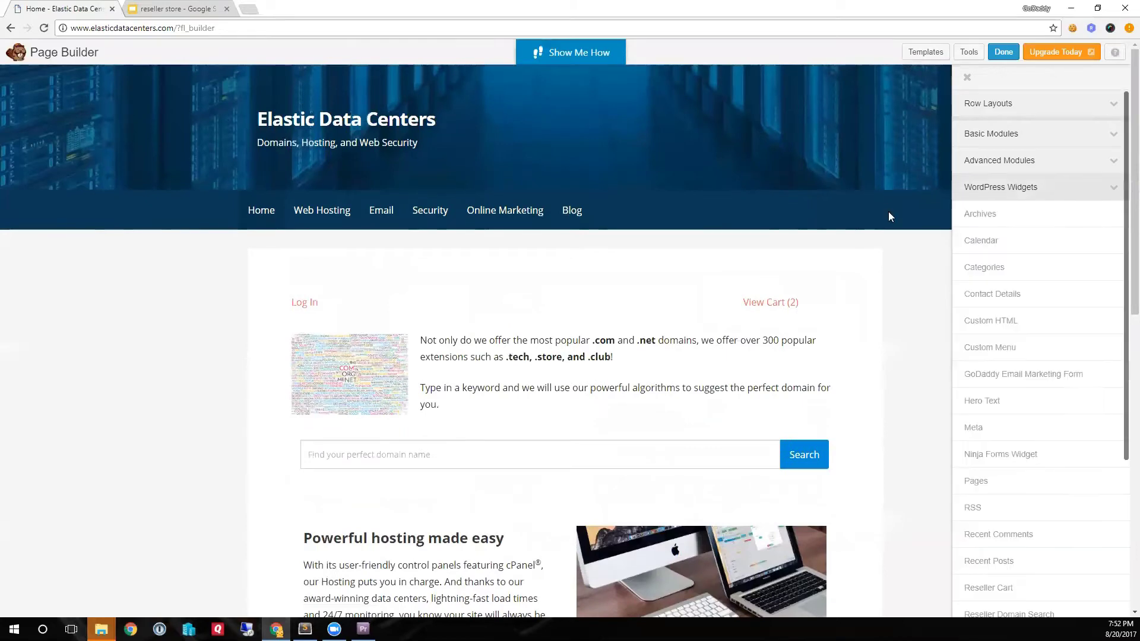
scroll(516, 434, down, 7)
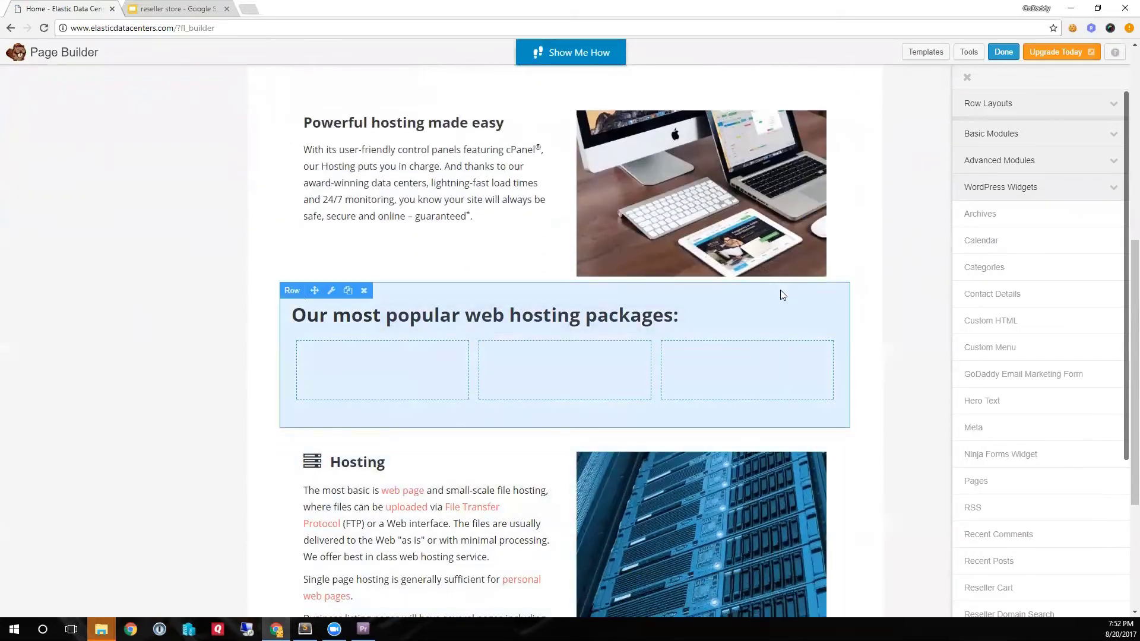
Step: Fill the first hosting column with a WordPress Basic Reseller Product card
scroll(1009, 457, down, 3)
scroll(1003, 457, down, 1)
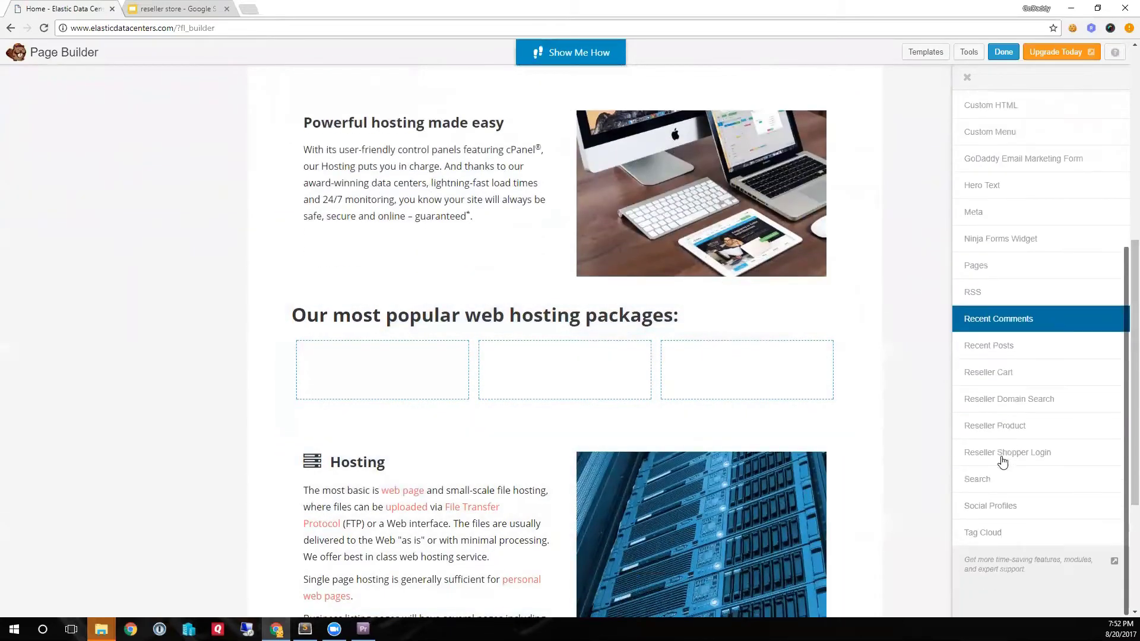
drag(1049, 412, 399, 539)
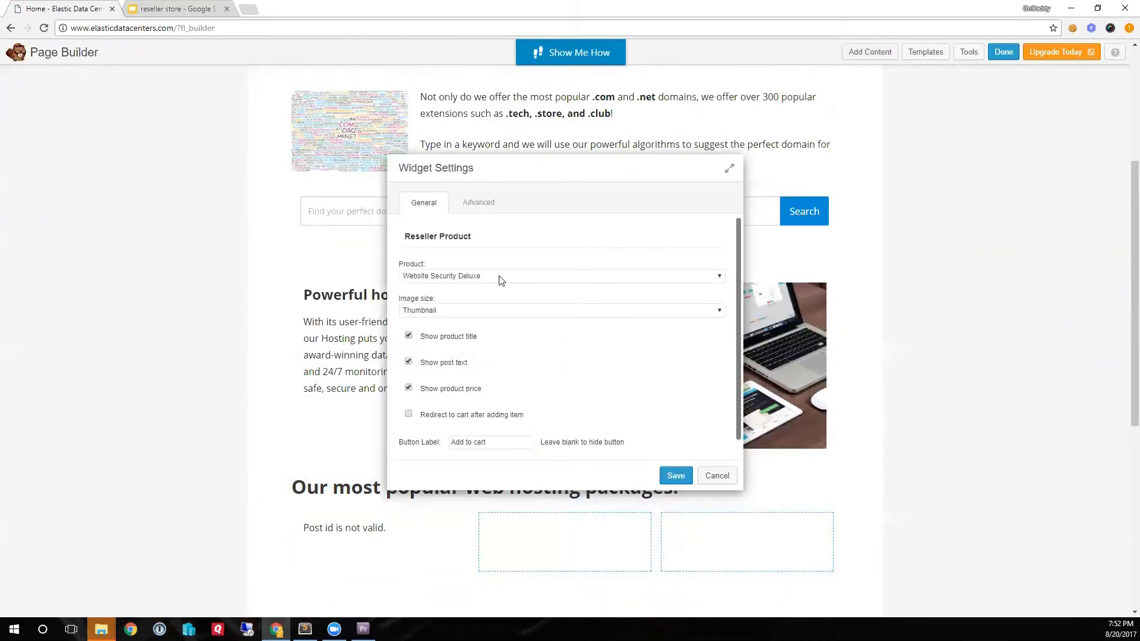
click(500, 276)
scroll(533, 342, down, 2)
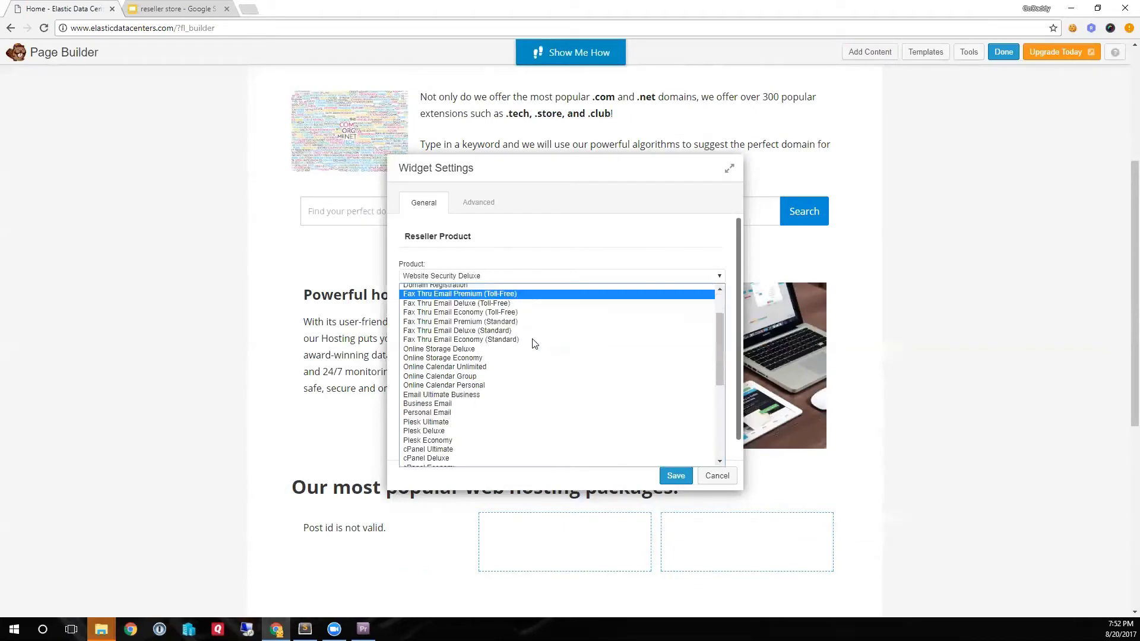
scroll(534, 343, down, 3)
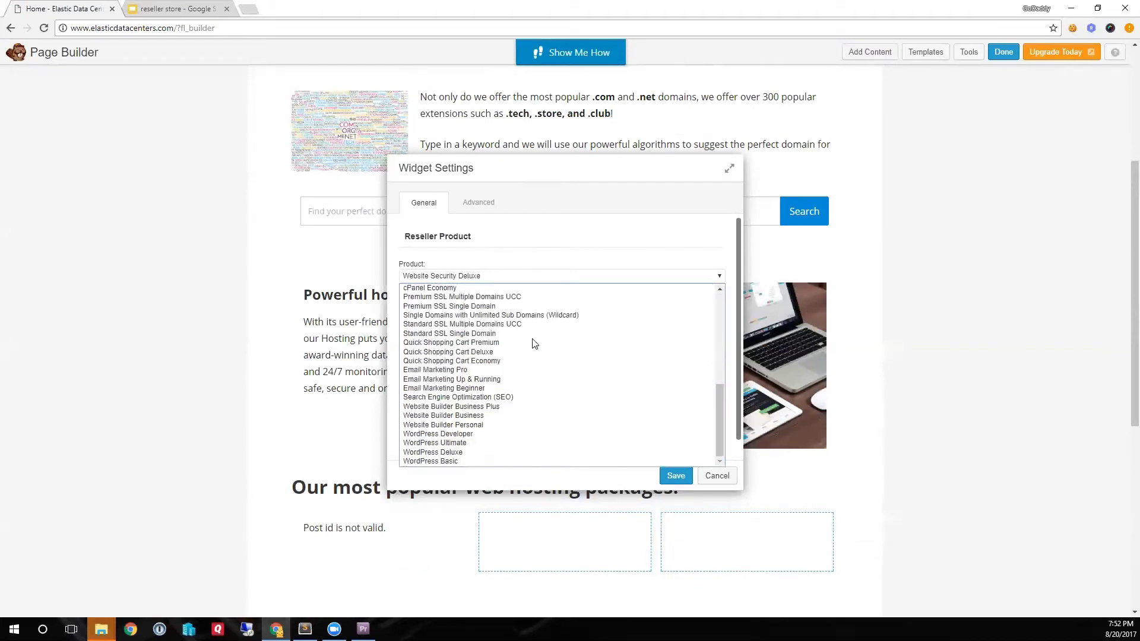
click(488, 462)
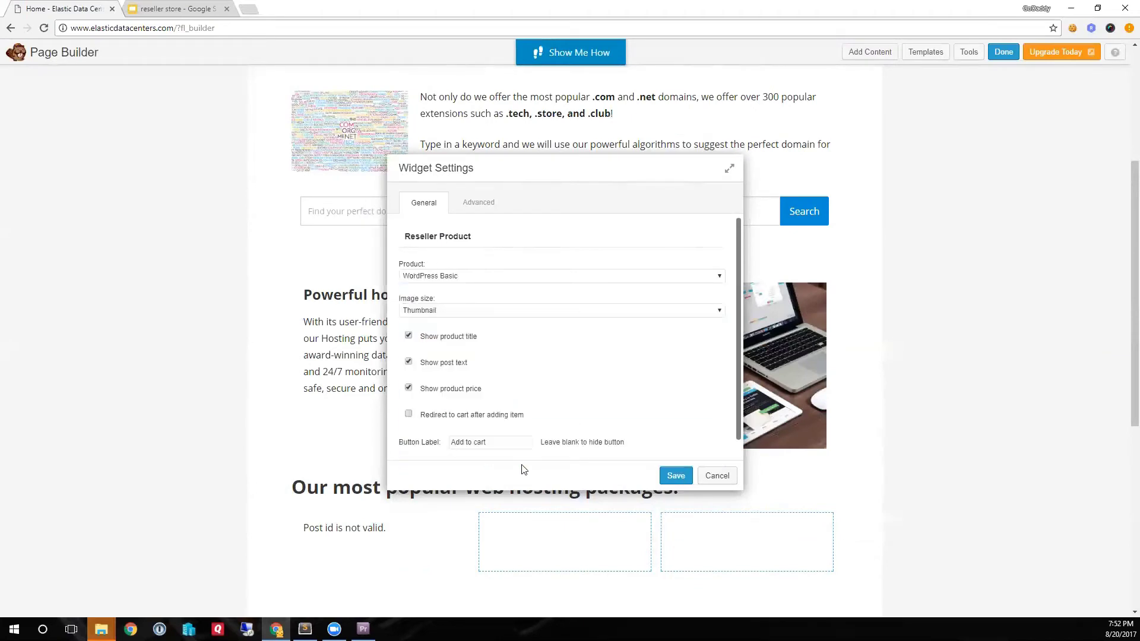
click(675, 476)
Step: Fill the second hosting column with a cPanel Starter Reseller Product card
scroll(724, 466, down, 2)
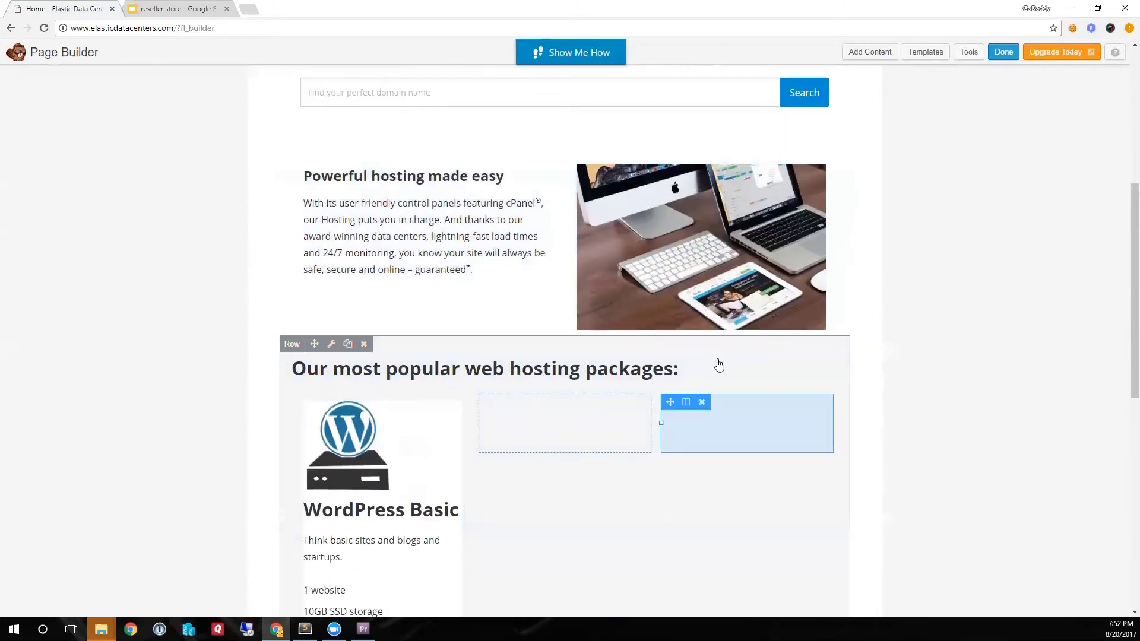
click(869, 53)
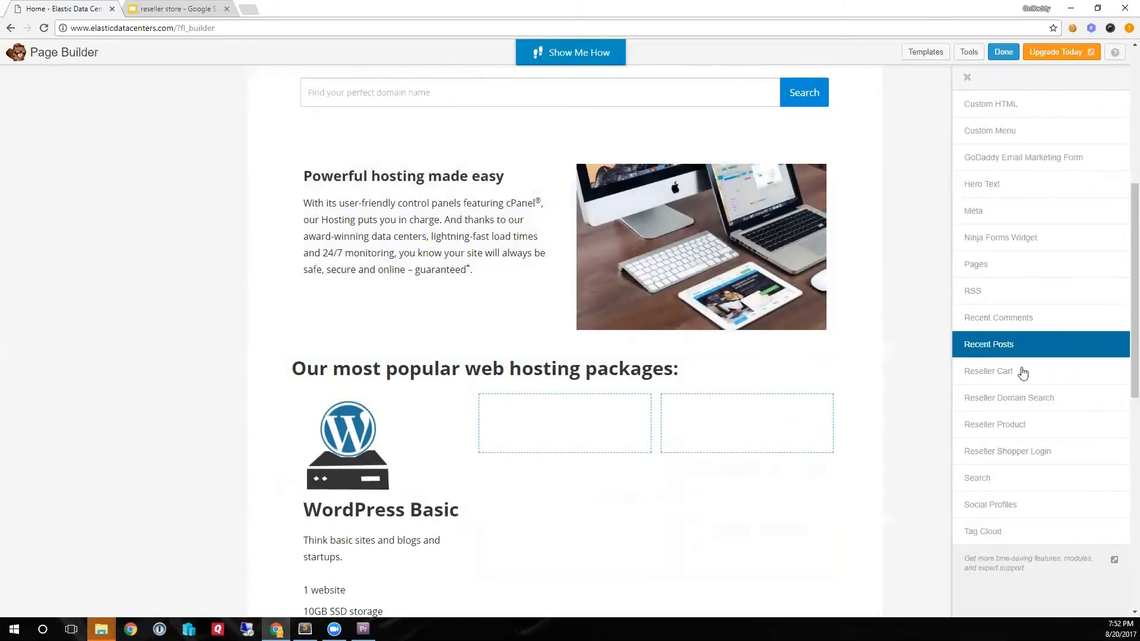
drag(1041, 425, 552, 587)
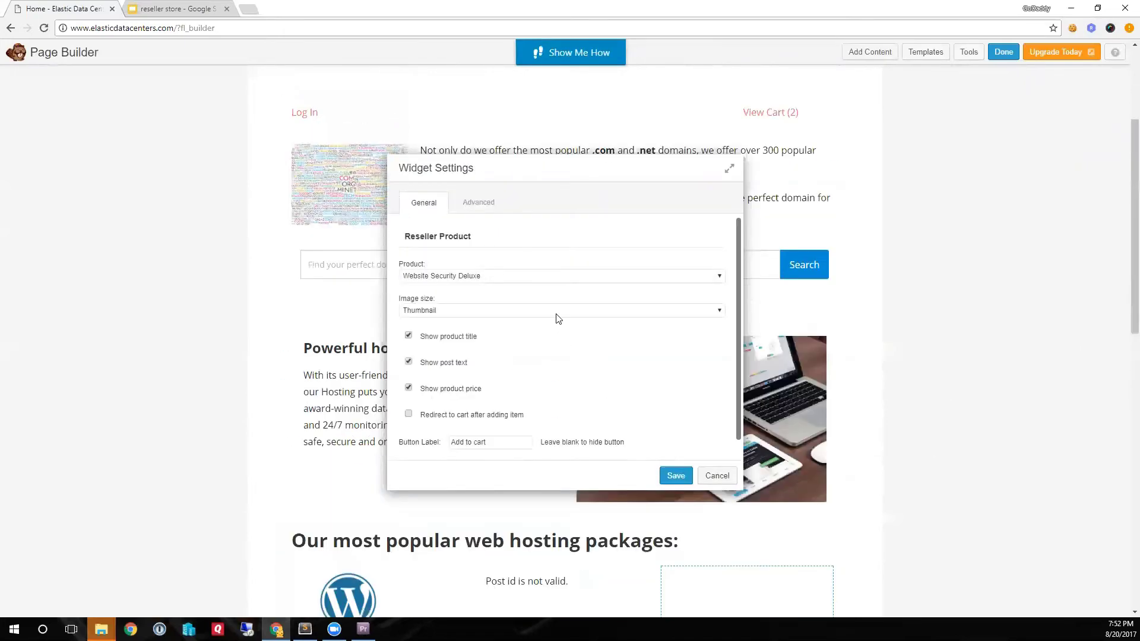
click(550, 277)
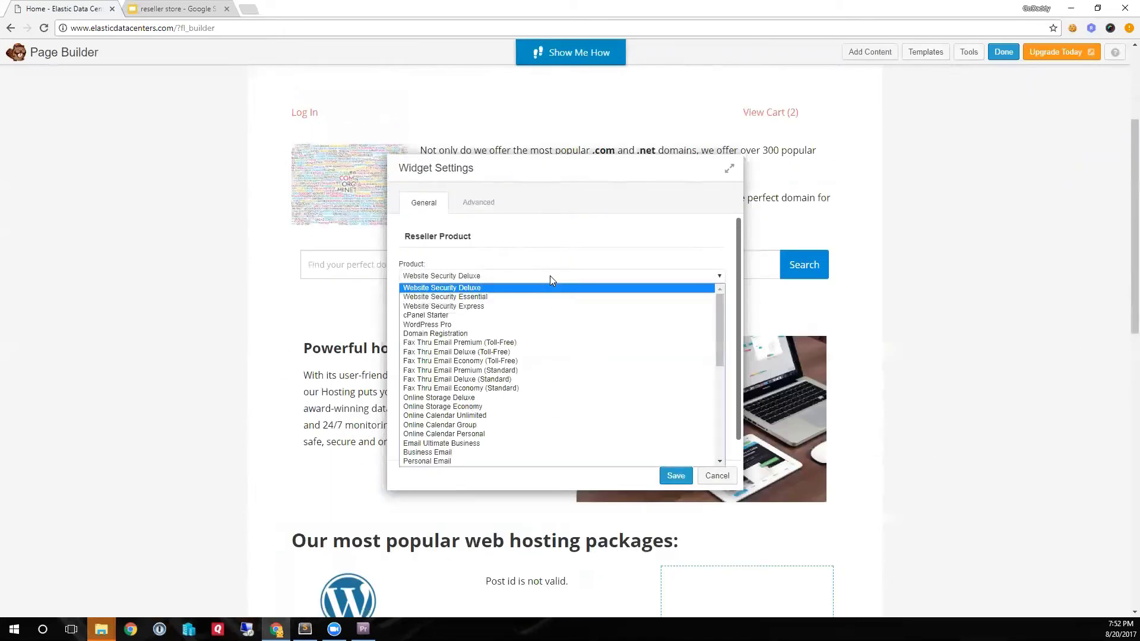
click(552, 315)
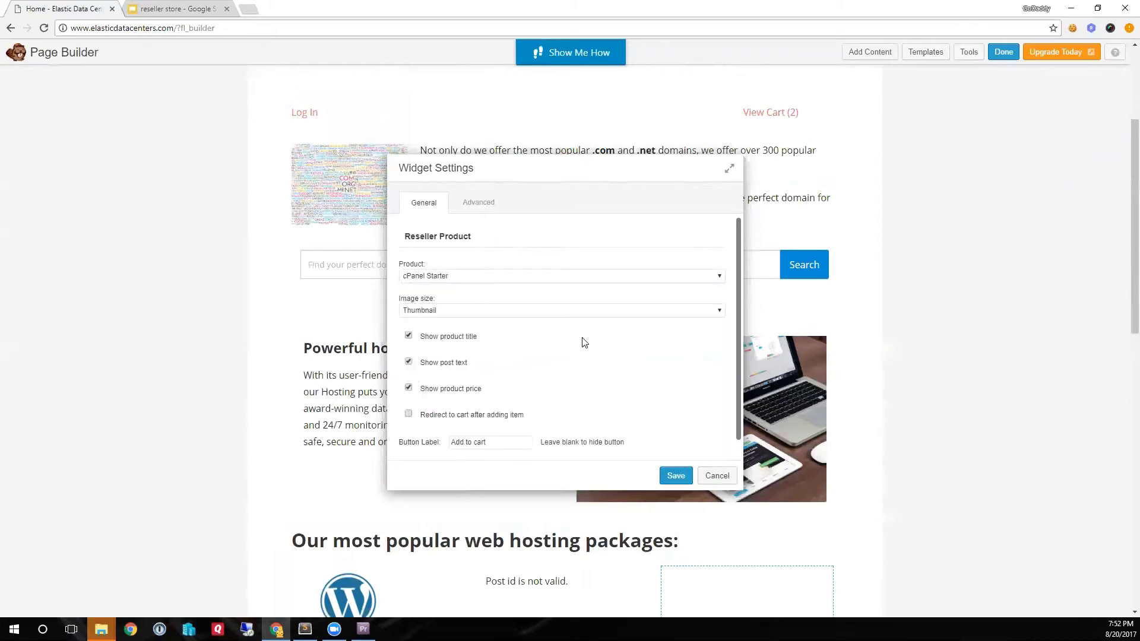
click(676, 476)
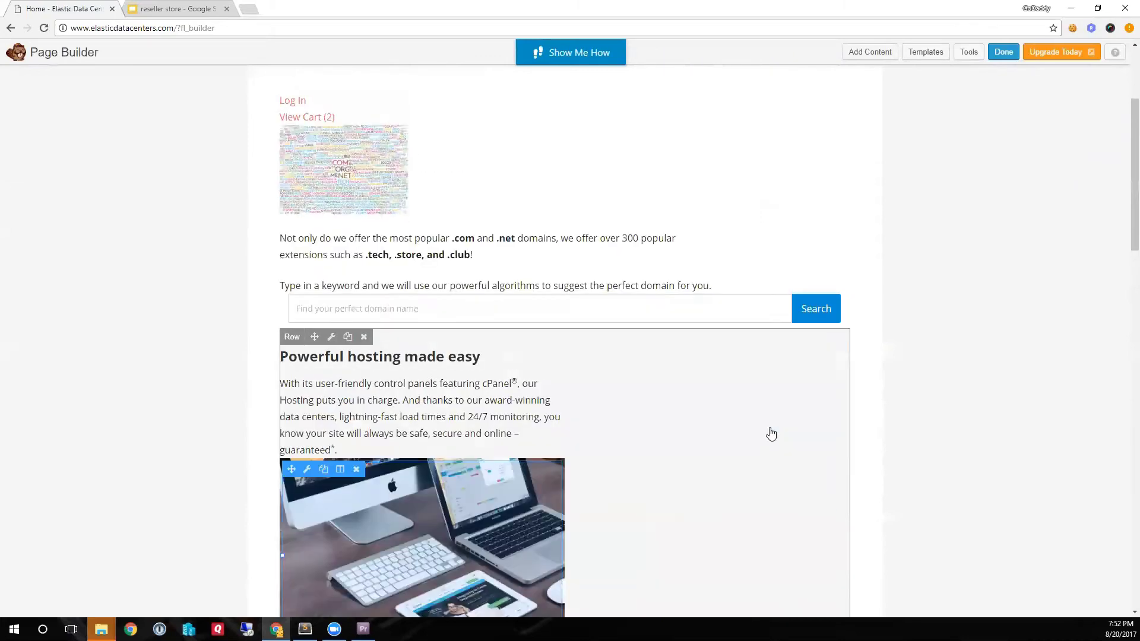
scroll(771, 434, down, 5)
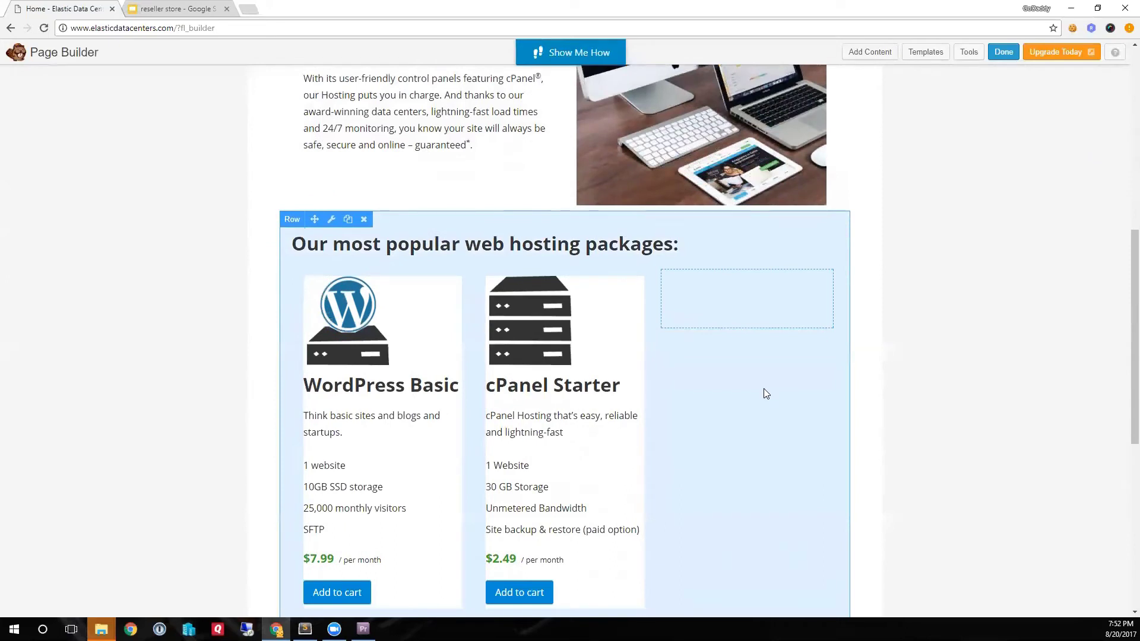
click(872, 53)
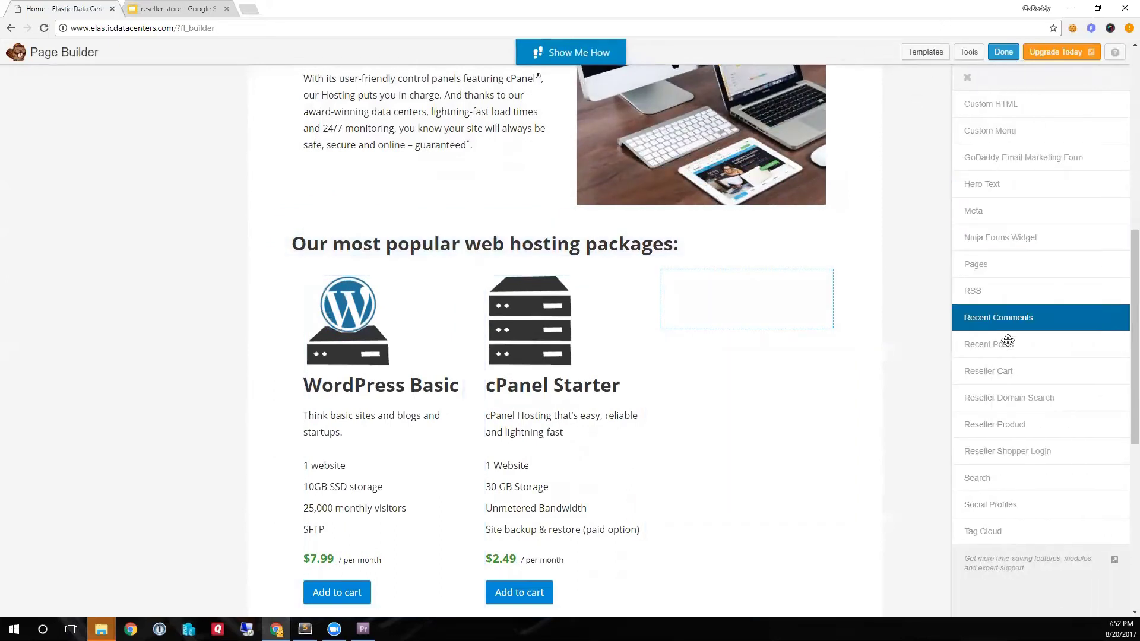
Step: Add a Plesk Economy Reseller Product card to the third hosting column and finish editing
drag(1023, 425, 745, 382)
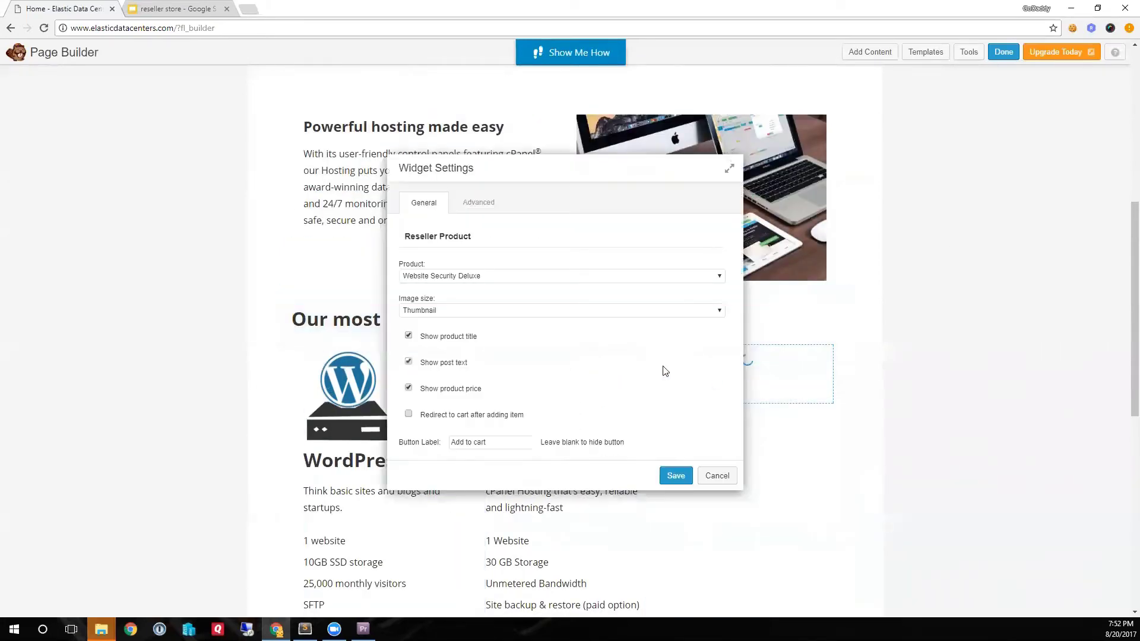
click(494, 280)
scroll(540, 352, down, 3)
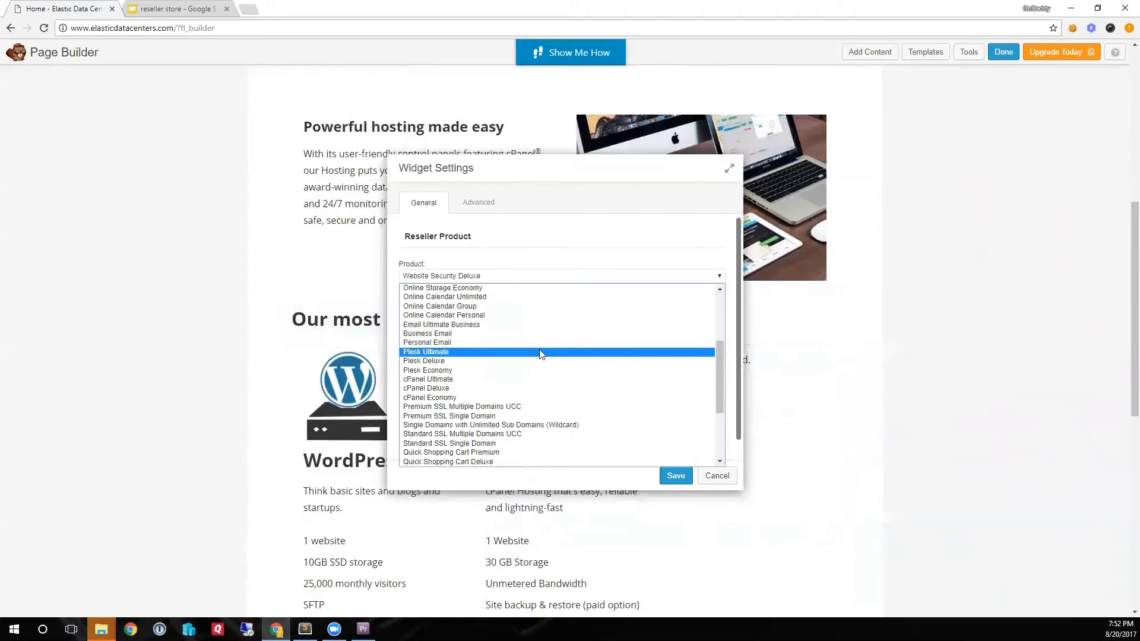
click(543, 370)
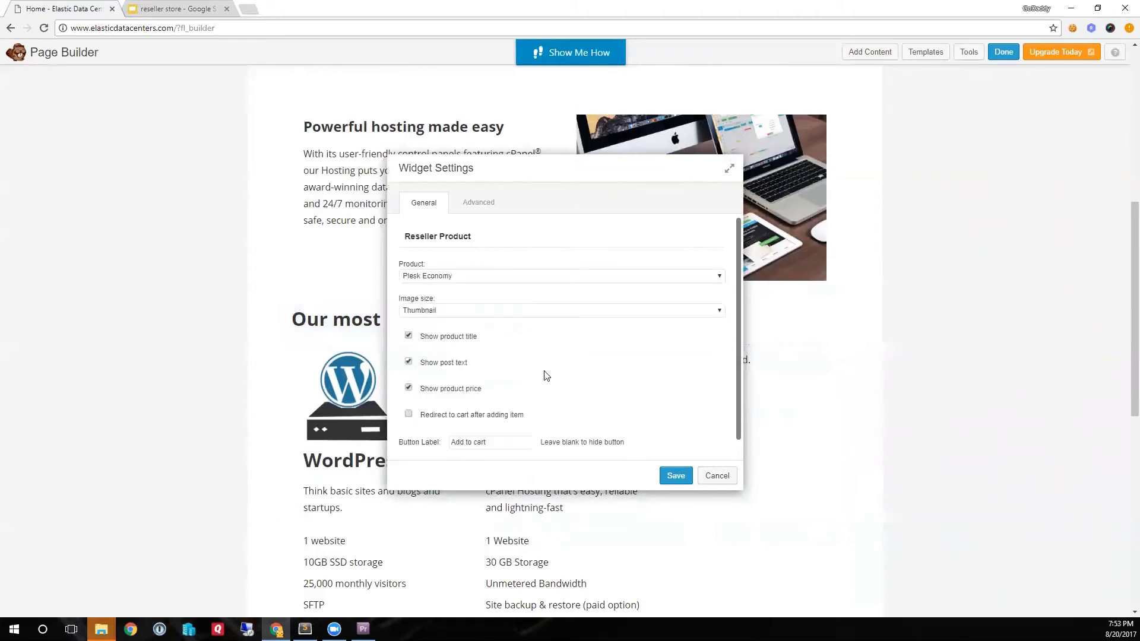
click(675, 476)
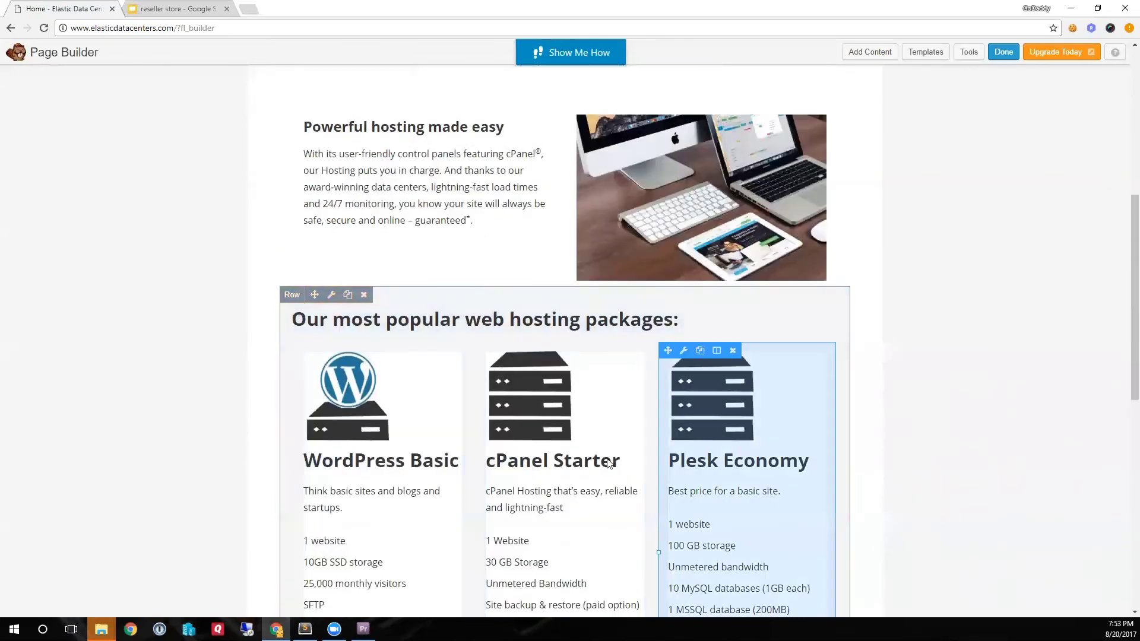
scroll(480, 426, down, 3)
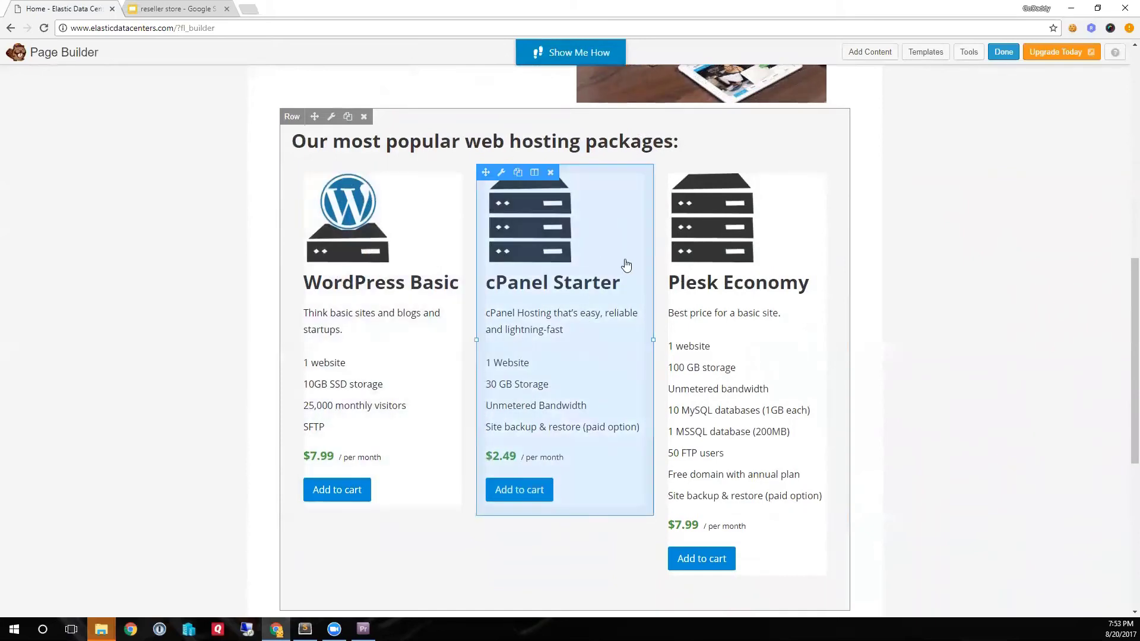
scroll(653, 261, up, 1)
scroll(658, 250, up, 2)
click(1003, 52)
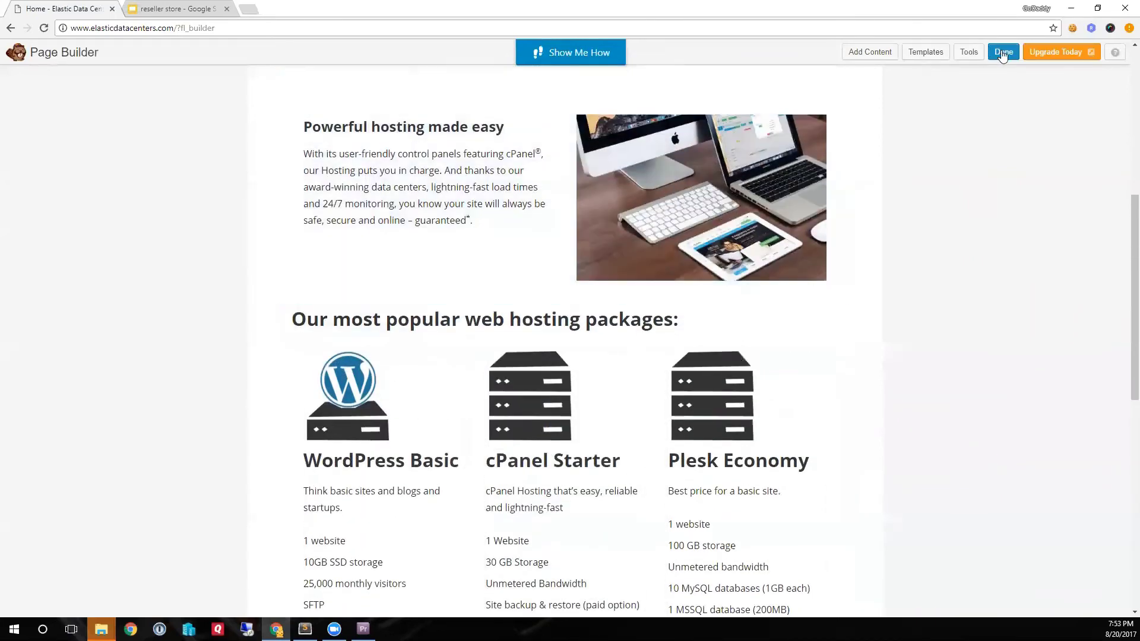
Step: Publish the page changes, add WordPress Basic to the cart from the live hosting packages, and open the cart
click(530, 301)
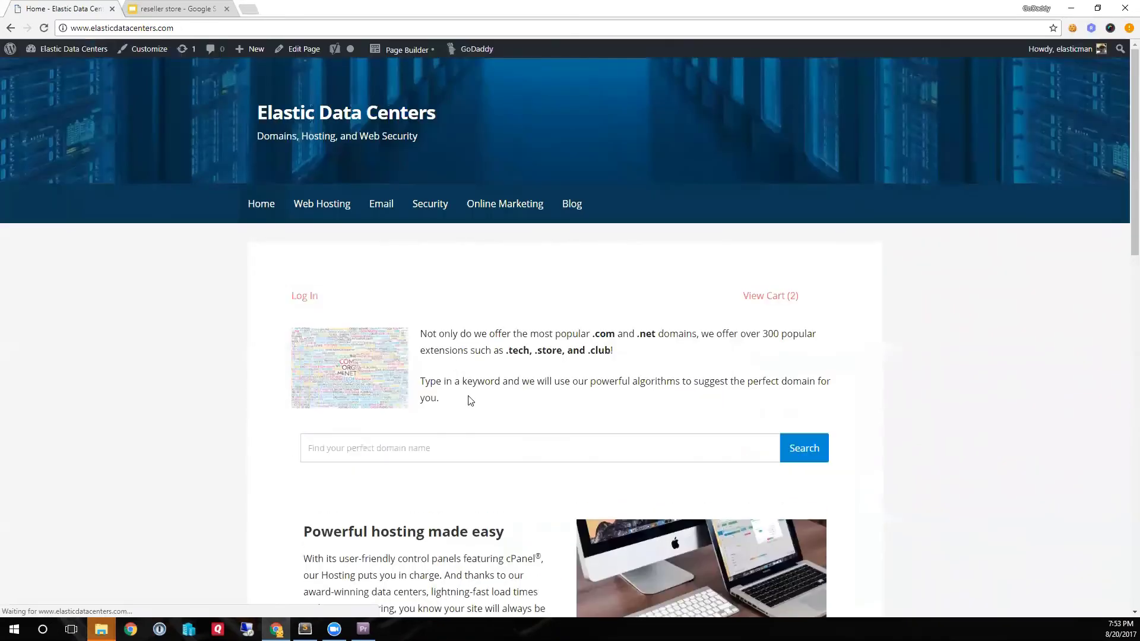
scroll(482, 440, down, 4)
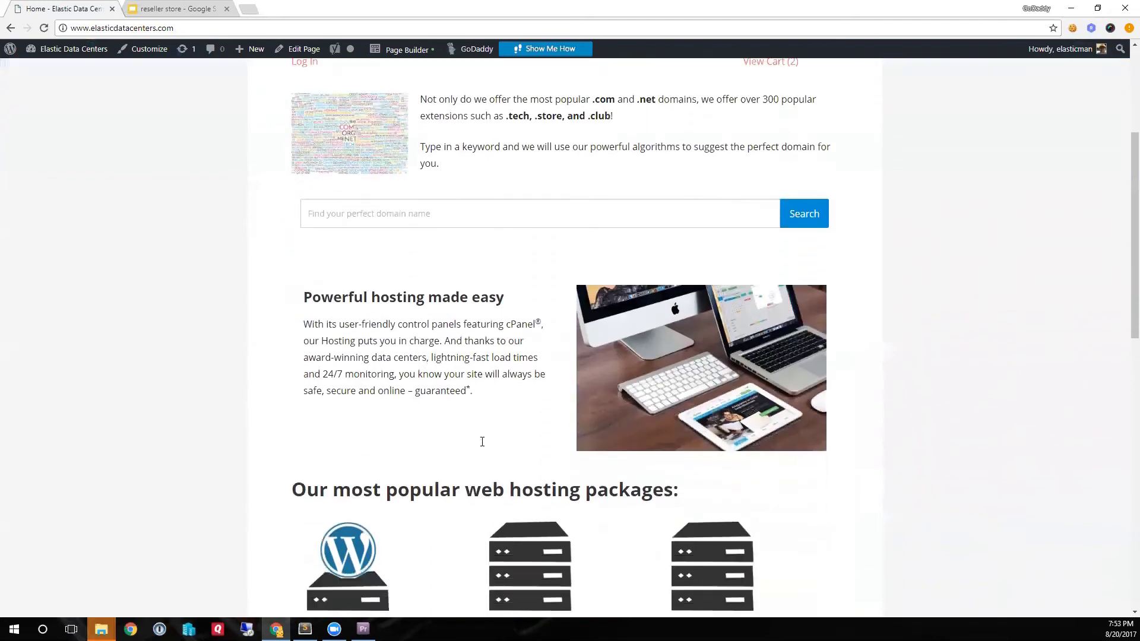
scroll(482, 442, down, 6)
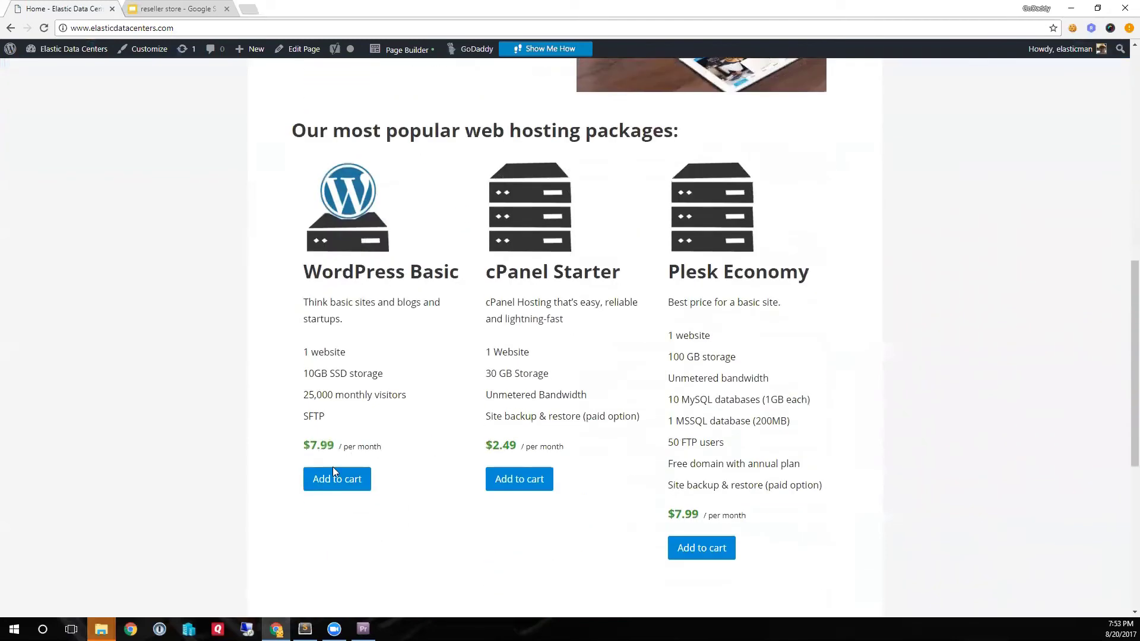
click(332, 481)
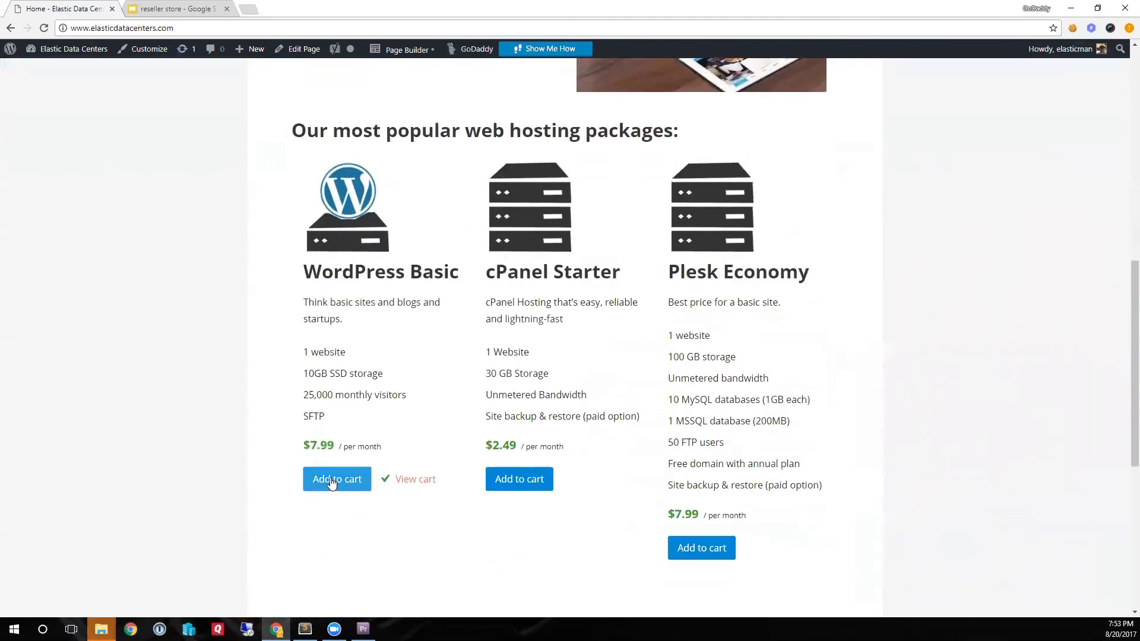
click(411, 481)
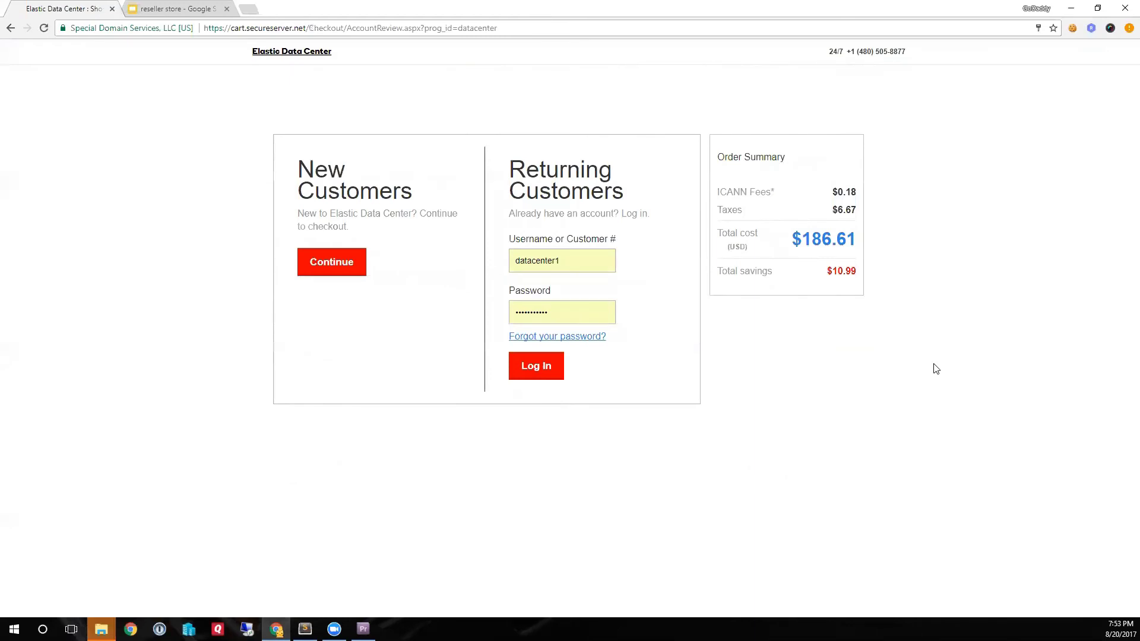
Step: Log in as a returning customer at checkout, then return to the Elastic Data Center home page
click(531, 373)
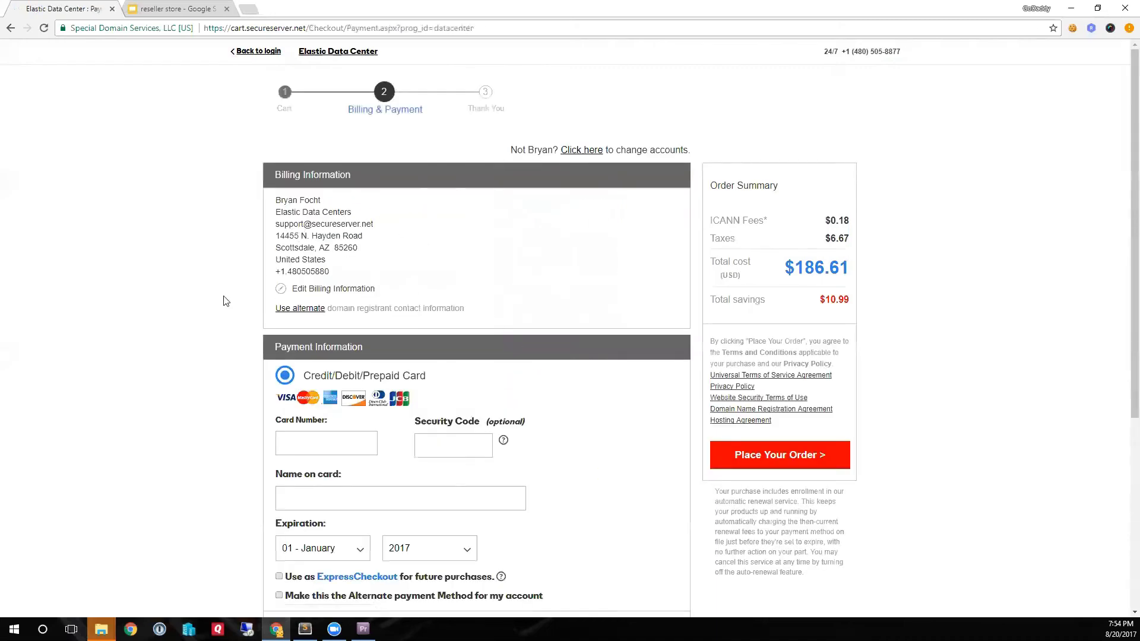
click(321, 52)
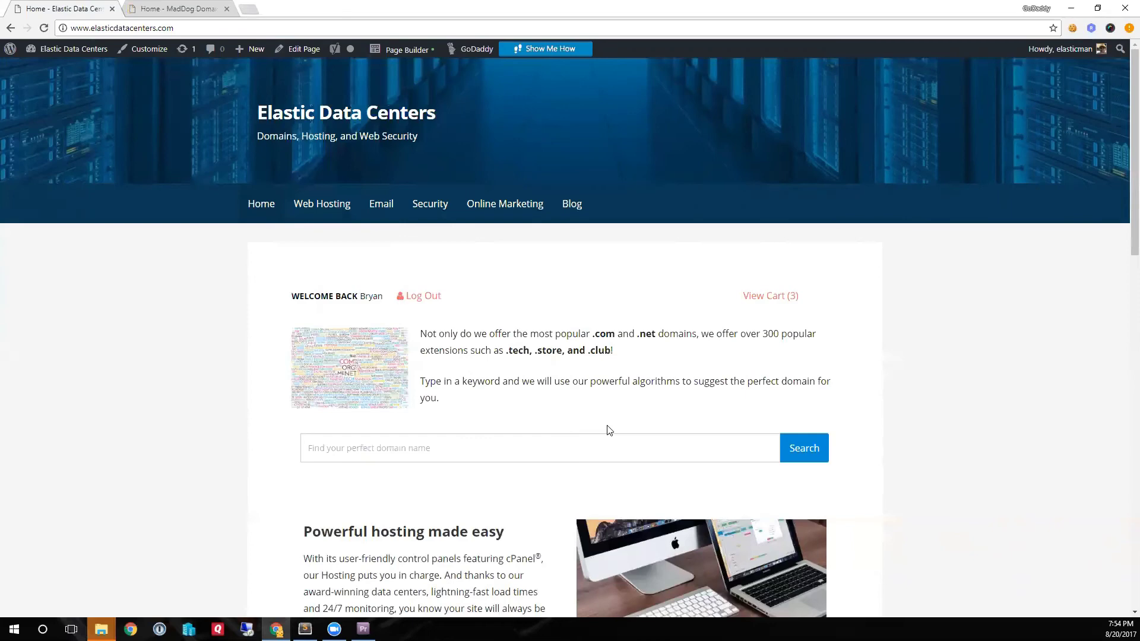
Step: Switch to the MadDog Domains site and scroll through its home page
key(ctrl+Tab)
scroll(651, 368, down, 4)
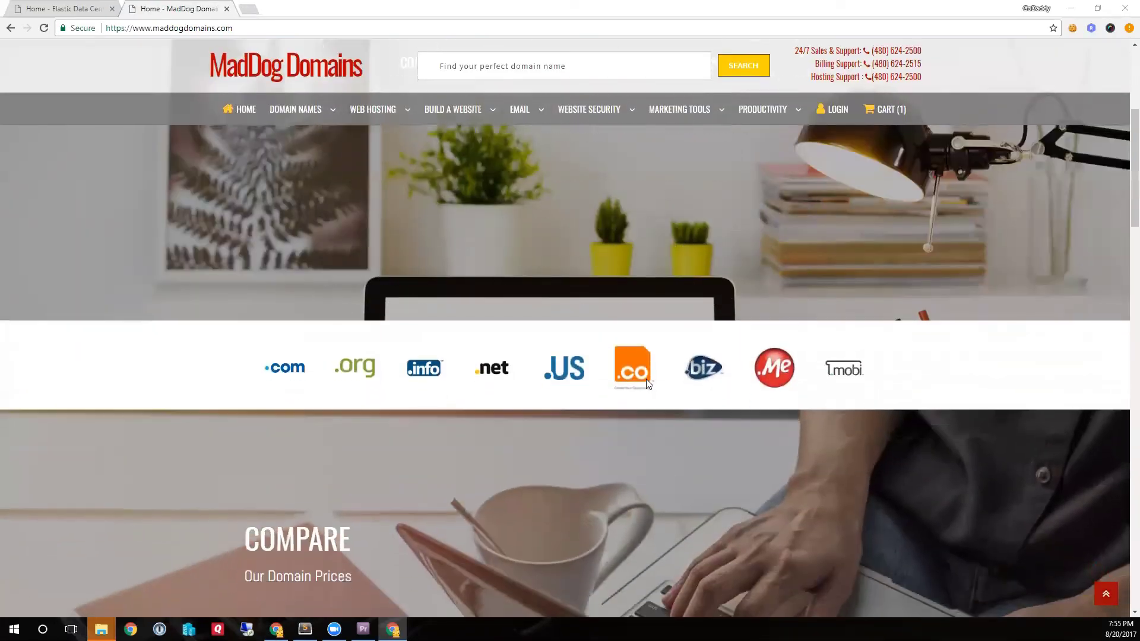
scroll(646, 390, down, 10)
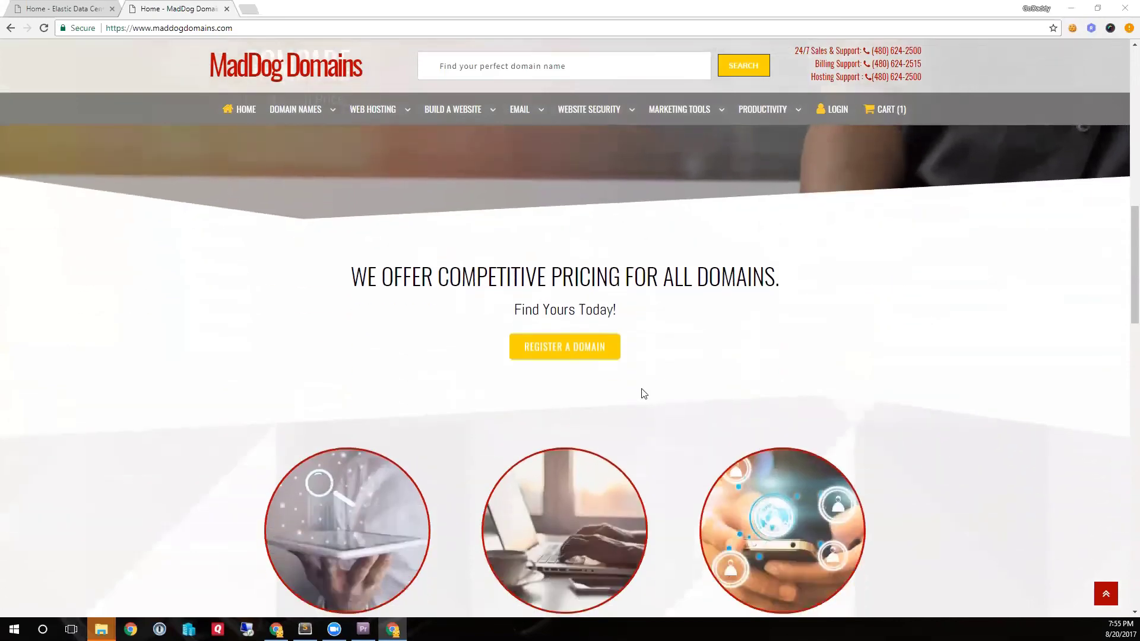
scroll(641, 392, down, 10)
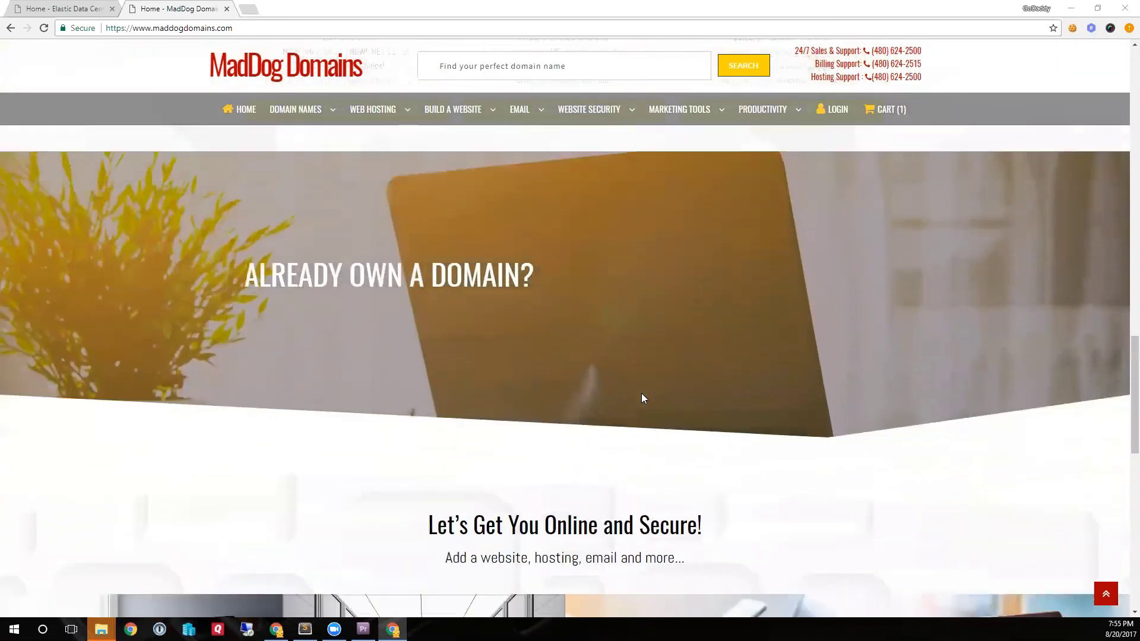
scroll(642, 398, up, 20)
Step: Preview the home page in Chrome's responsive mode with Ctrl+Shift+M, then widen the viewport
key(ctrl+shift+m)
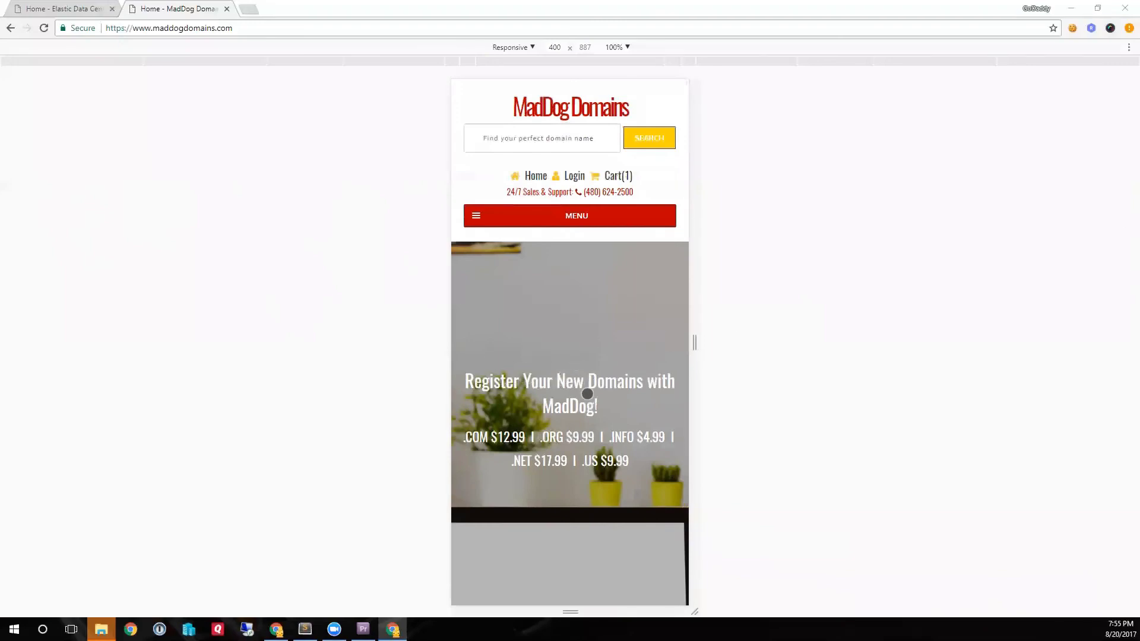
scroll(604, 398, down, 1)
scroll(604, 398, down, 10)
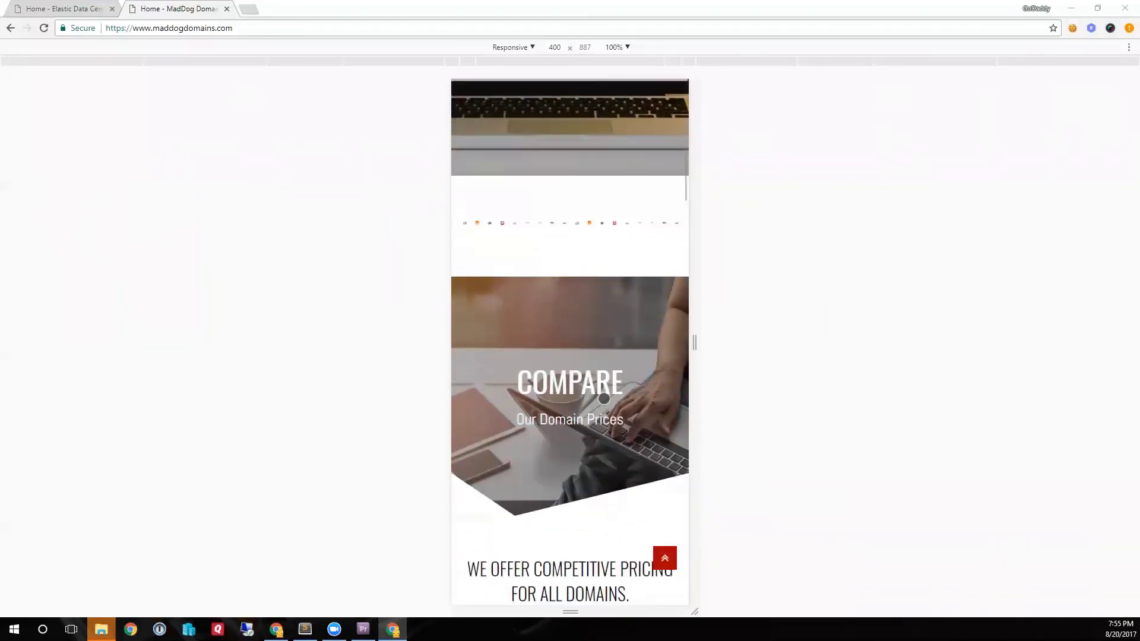
scroll(603, 402, down, 10)
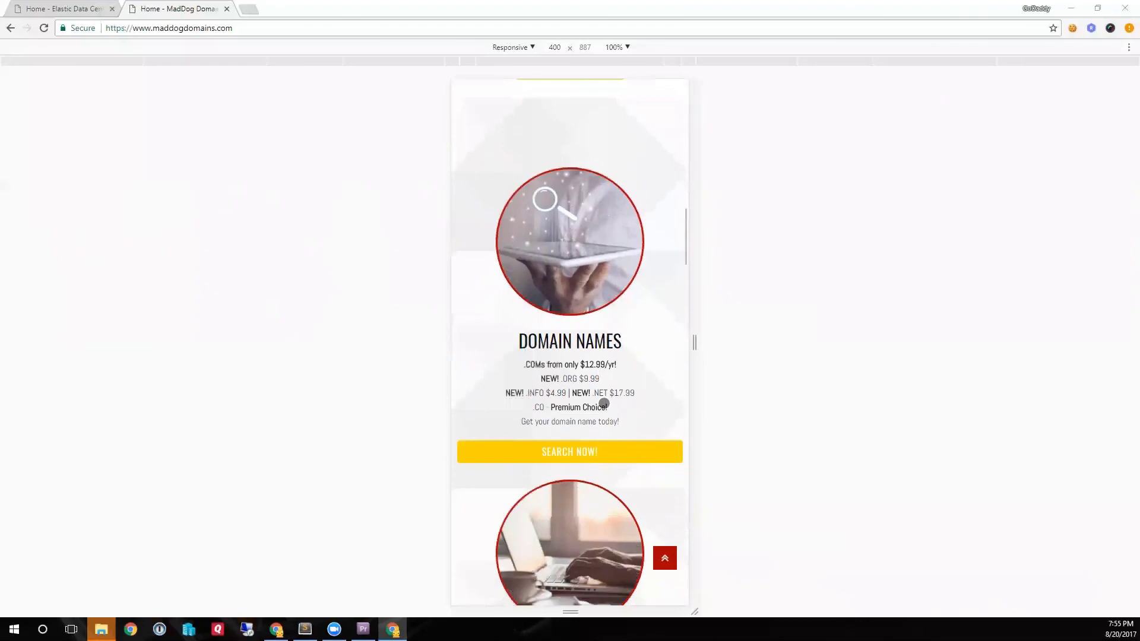
scroll(604, 408, down, 8)
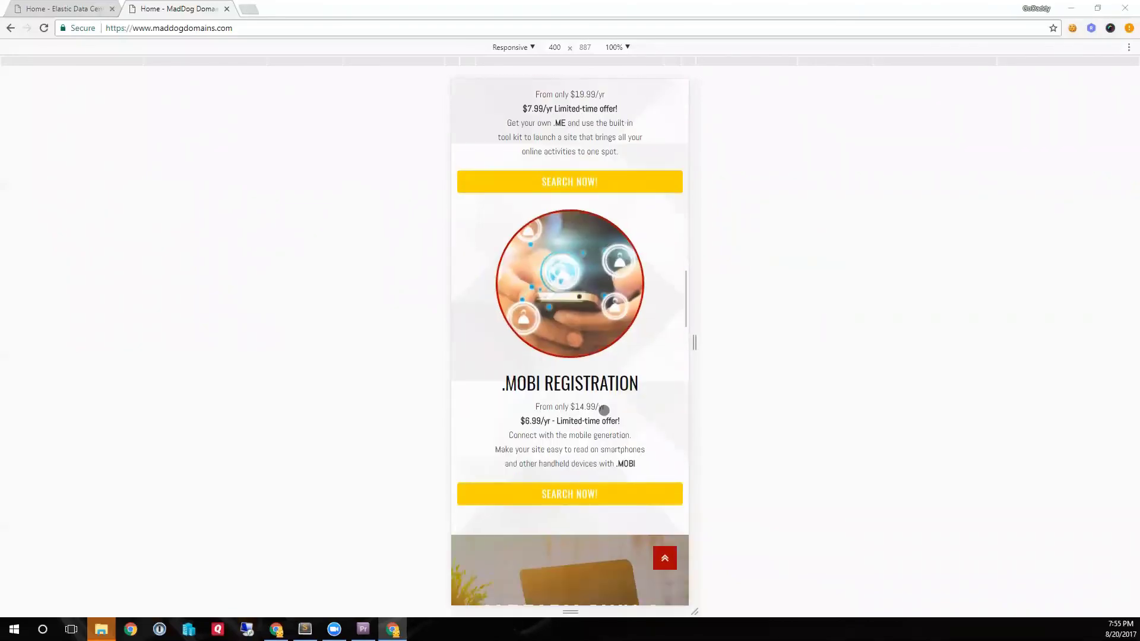
drag(694, 342, 950, 347)
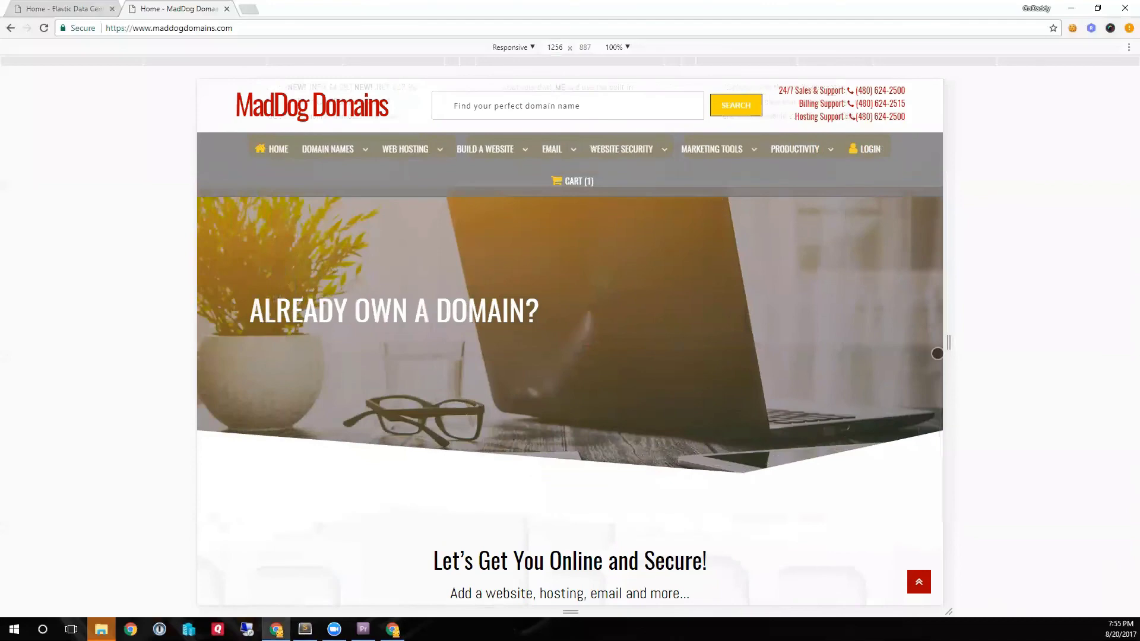
Step: Resize the preview and add WordPress Ultimate ($14.99) from the Managed WordPress plans to the cart
drag(948, 344, 1039, 344)
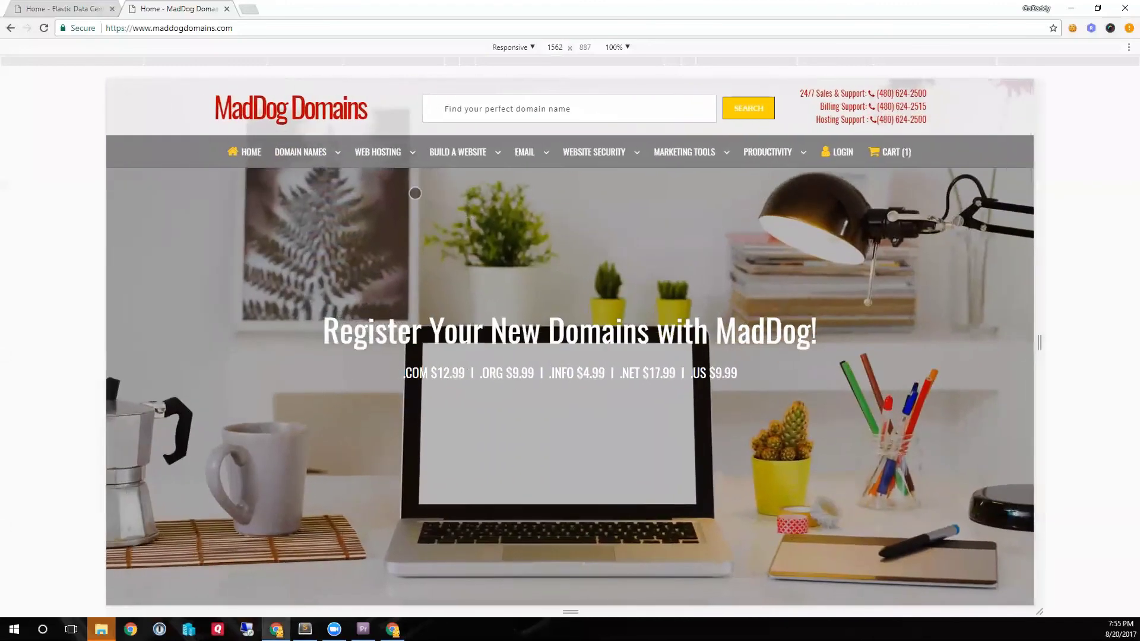
click(440, 152)
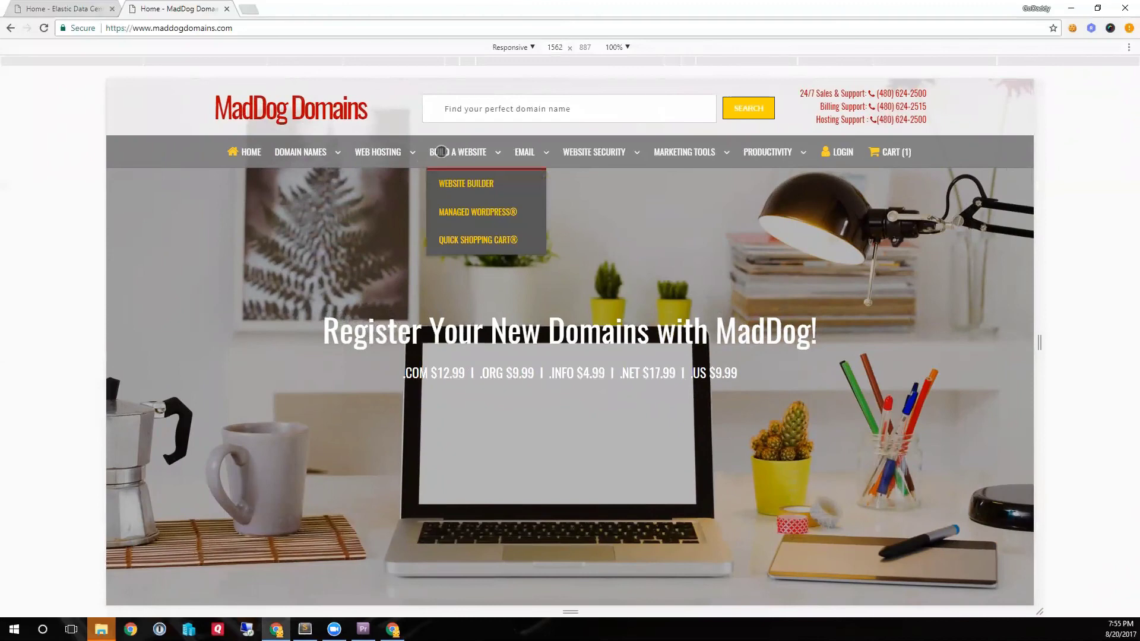
click(462, 214)
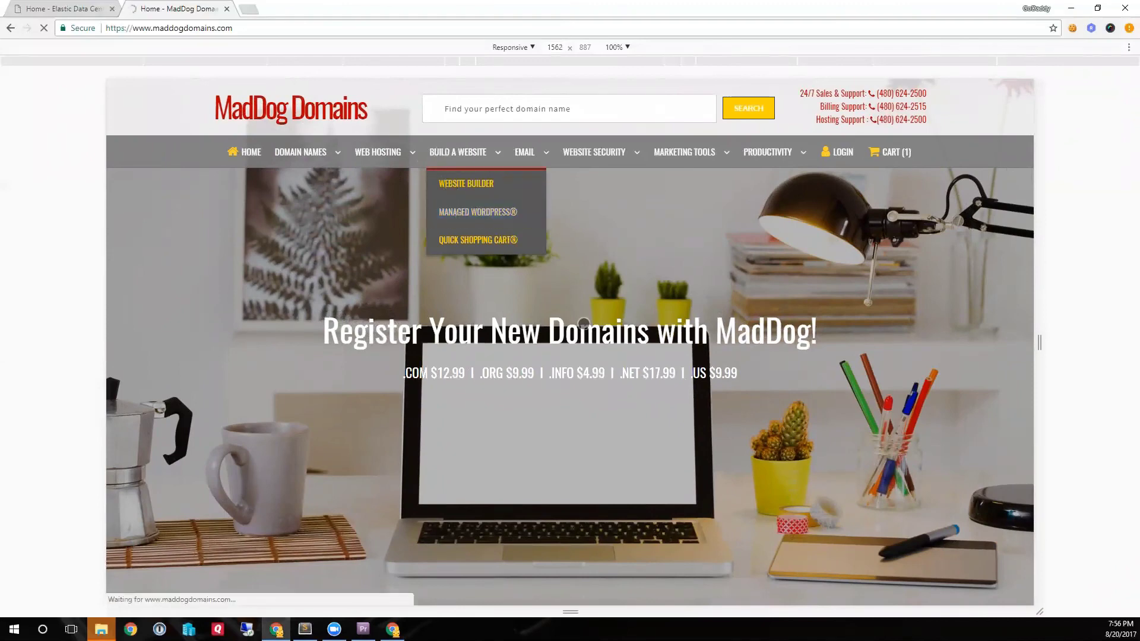
scroll(584, 324, down, 8)
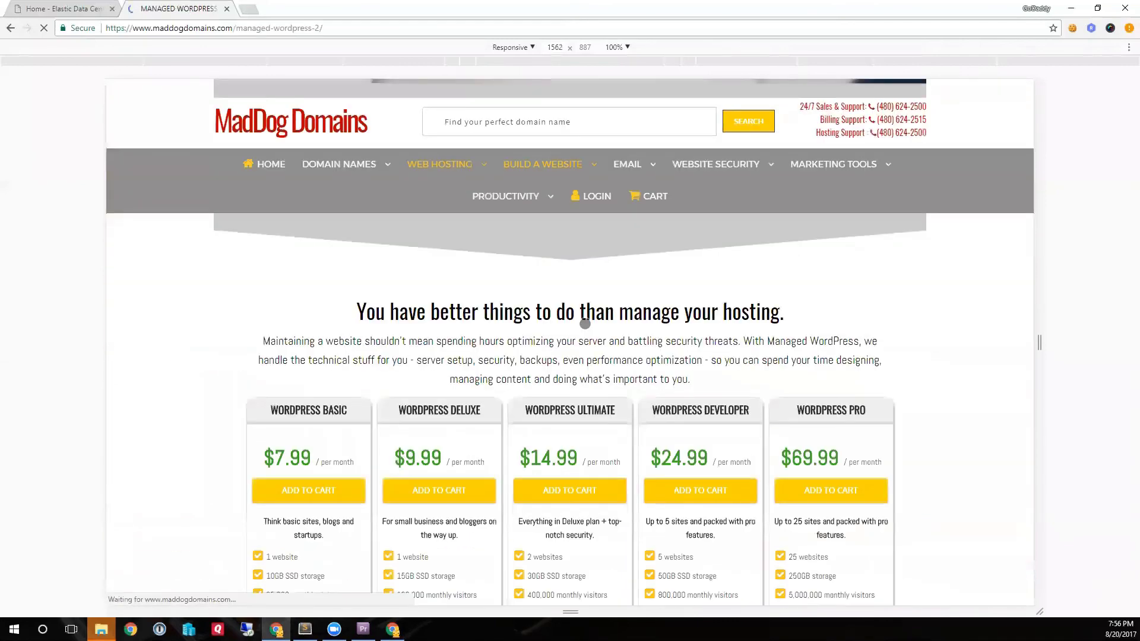
scroll(585, 323, down, 4)
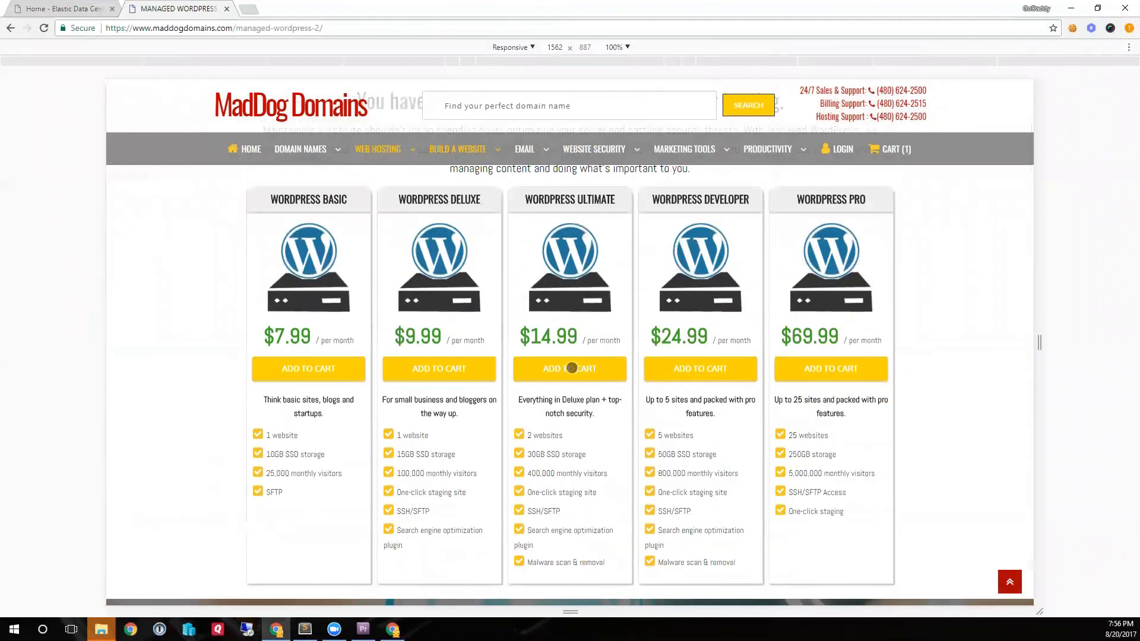
click(571, 368)
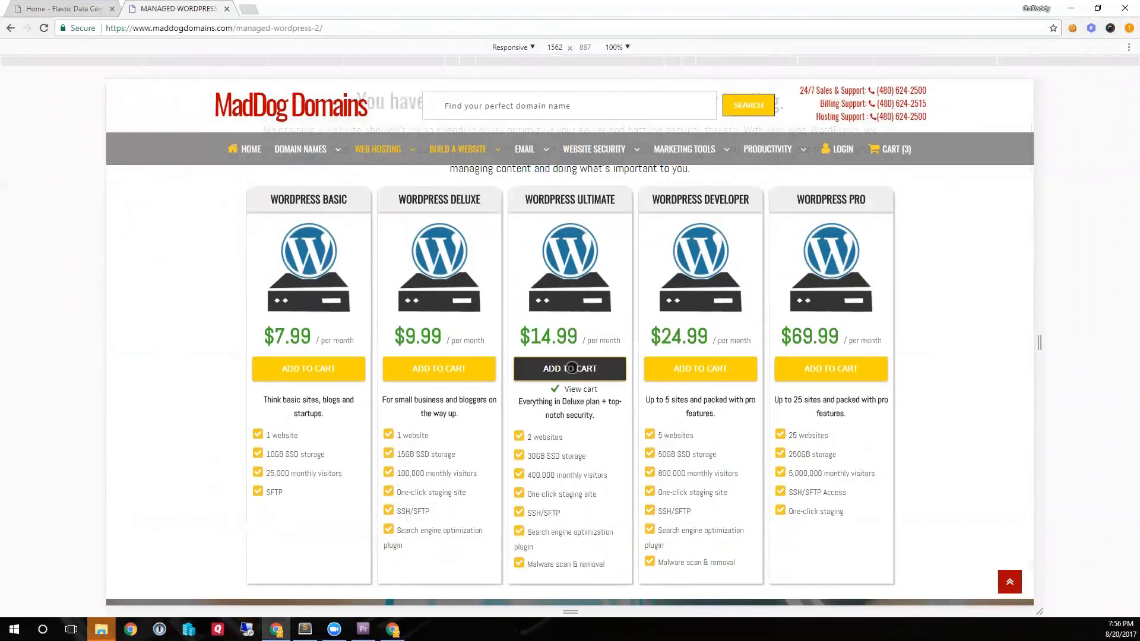